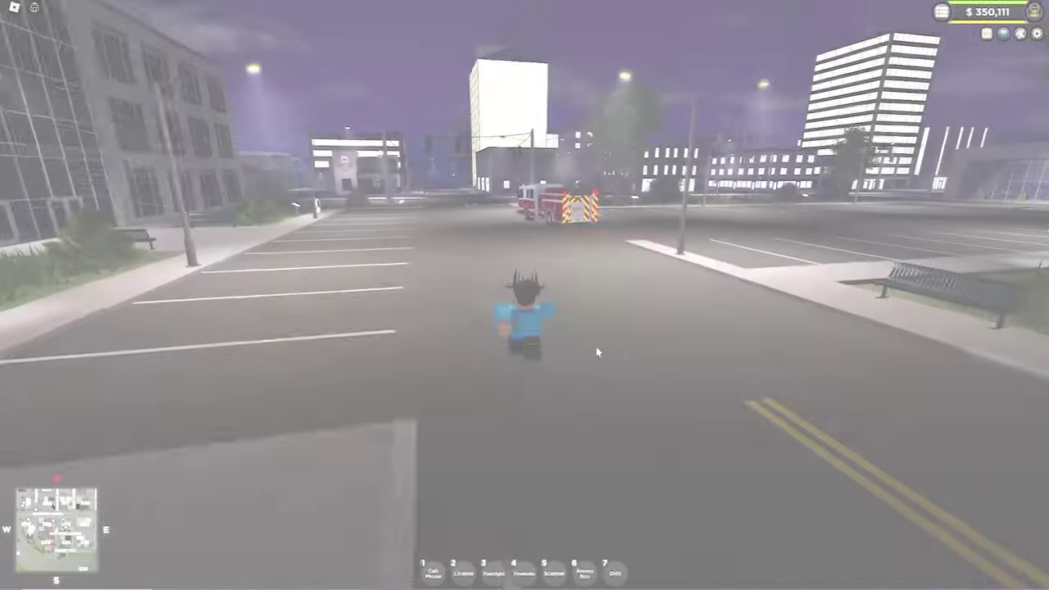
key(w)
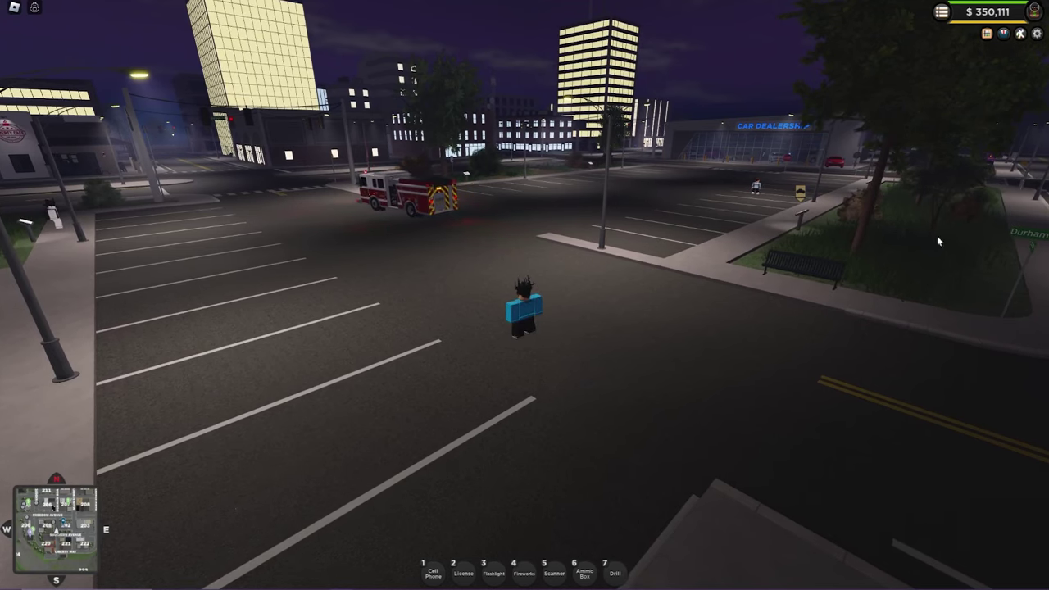
scroll(549, 346, up, 2)
right_click(548, 346)
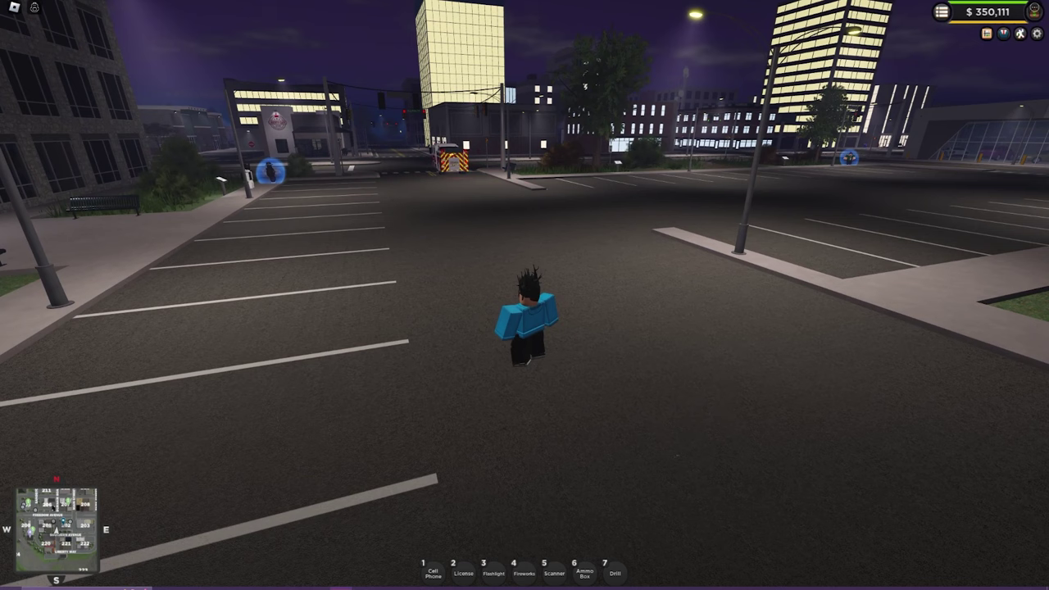
key(w)
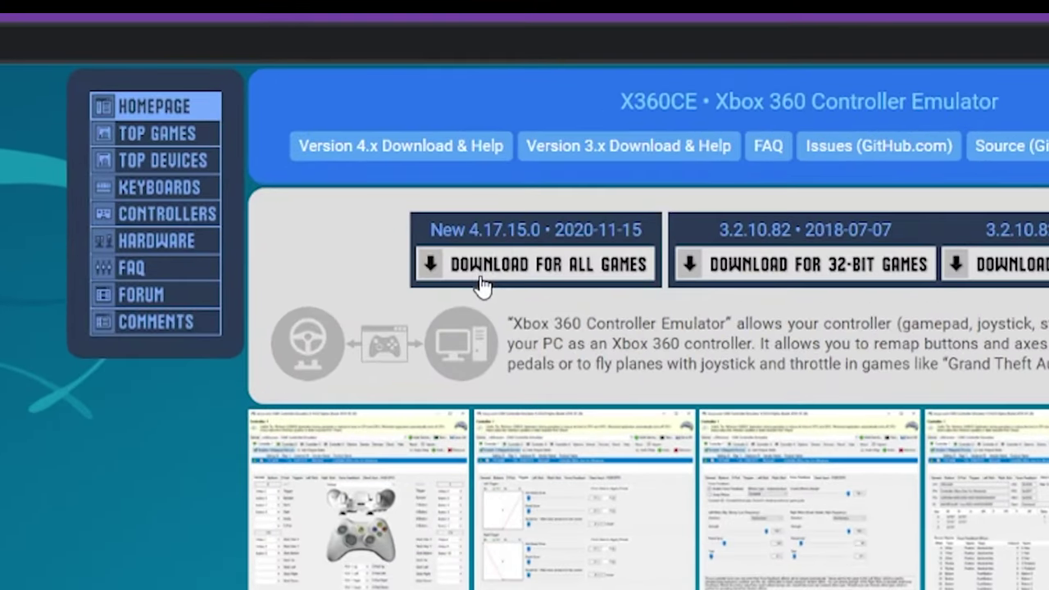
- Download the X360CE 4.17.15.0 build for all games and open the x360ce.zip archive
click(449, 214)
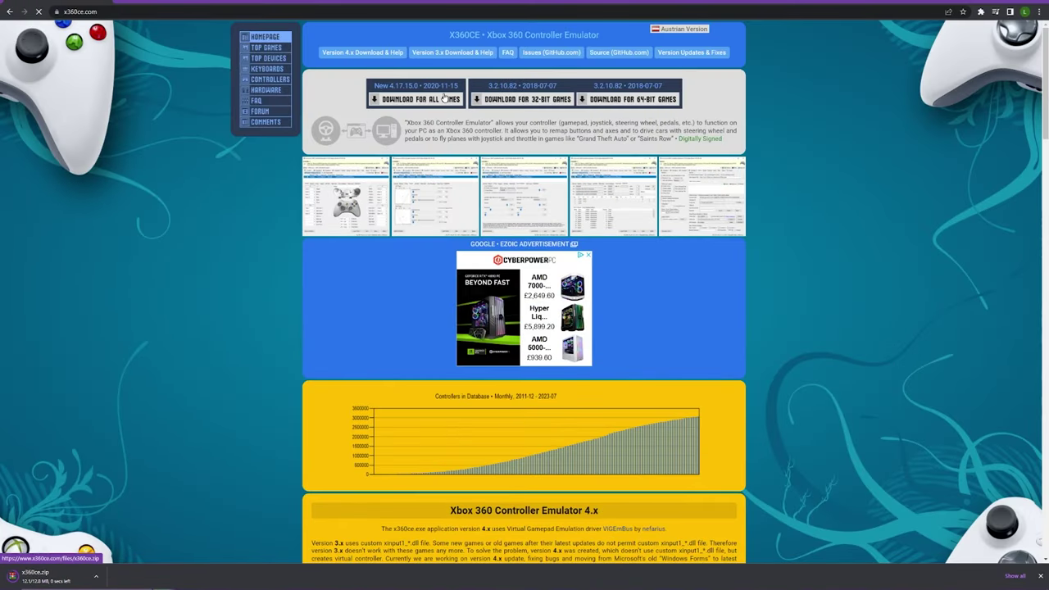
click(660, 100)
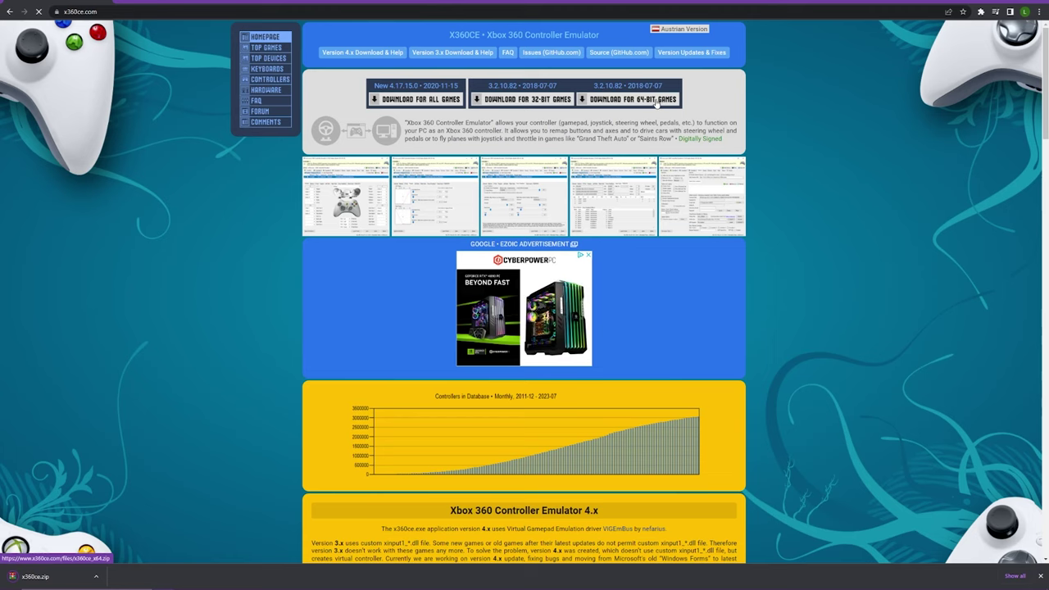
click(62, 581)
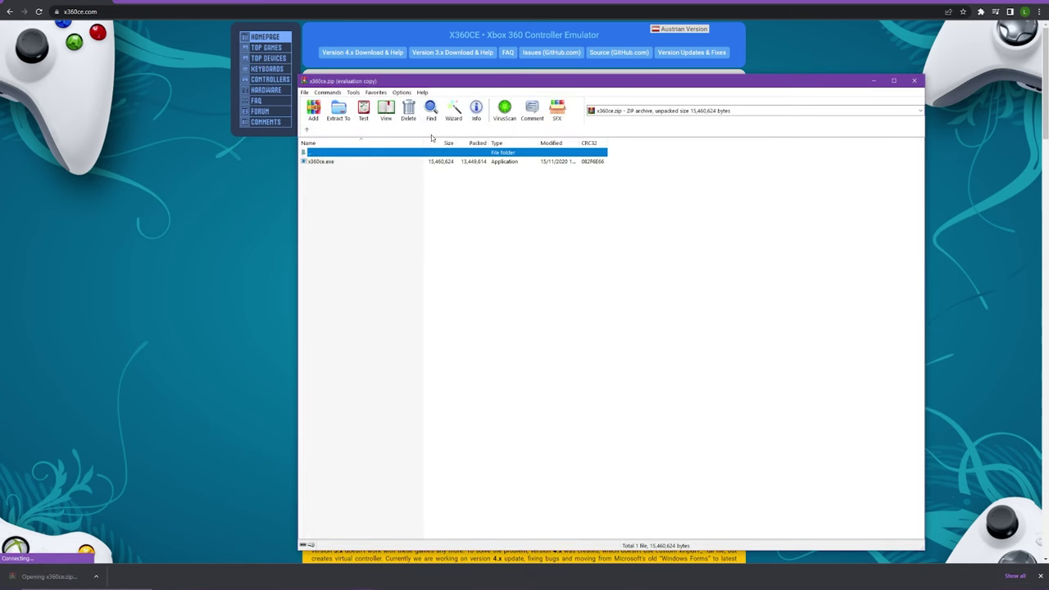
click(686, 280)
drag(522, 298, 479, 289)
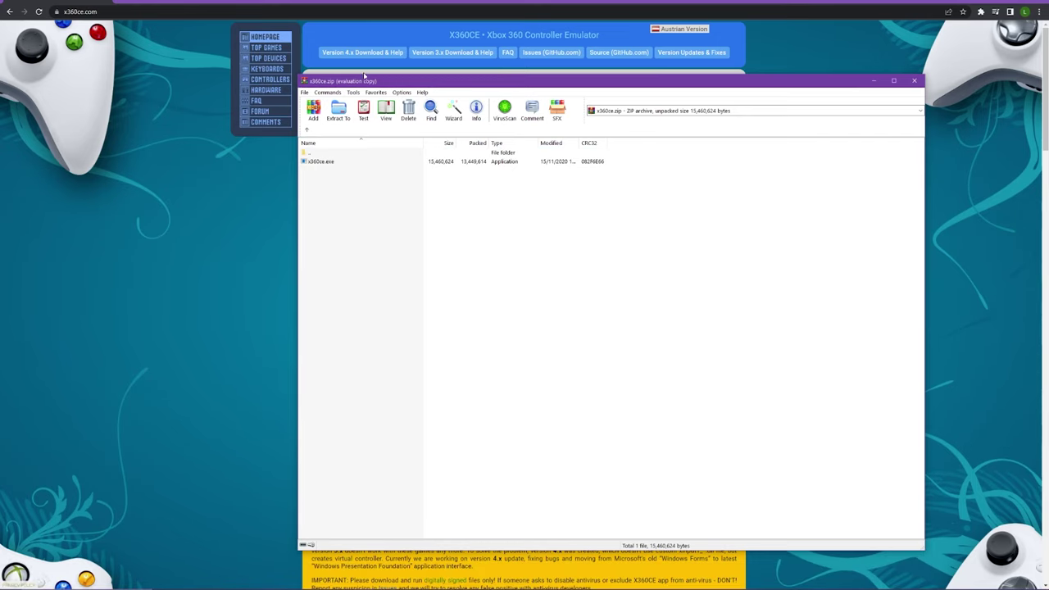
drag(365, 78, 465, 70)
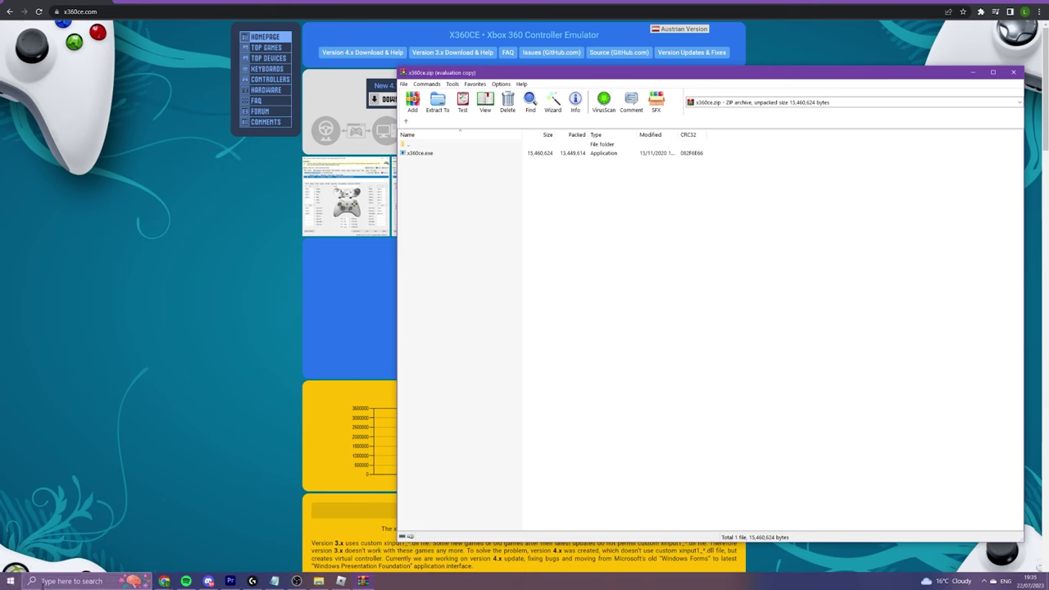
- Search Windows for "roblox" and open the Roblox version folder that the Roblox Player shortcut points to
click(40, 581)
text(roblox)
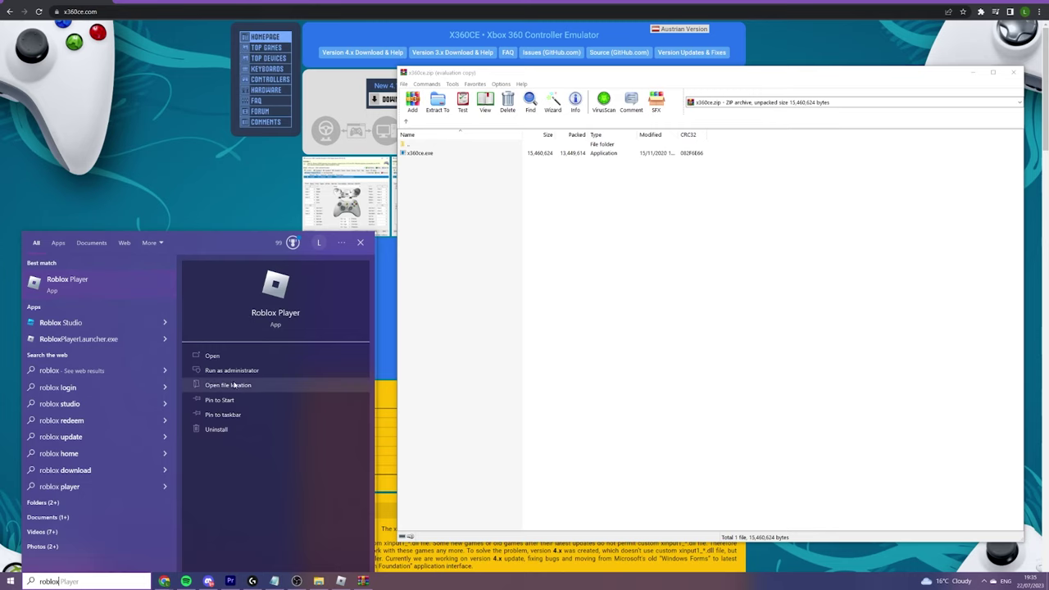
click(225, 386)
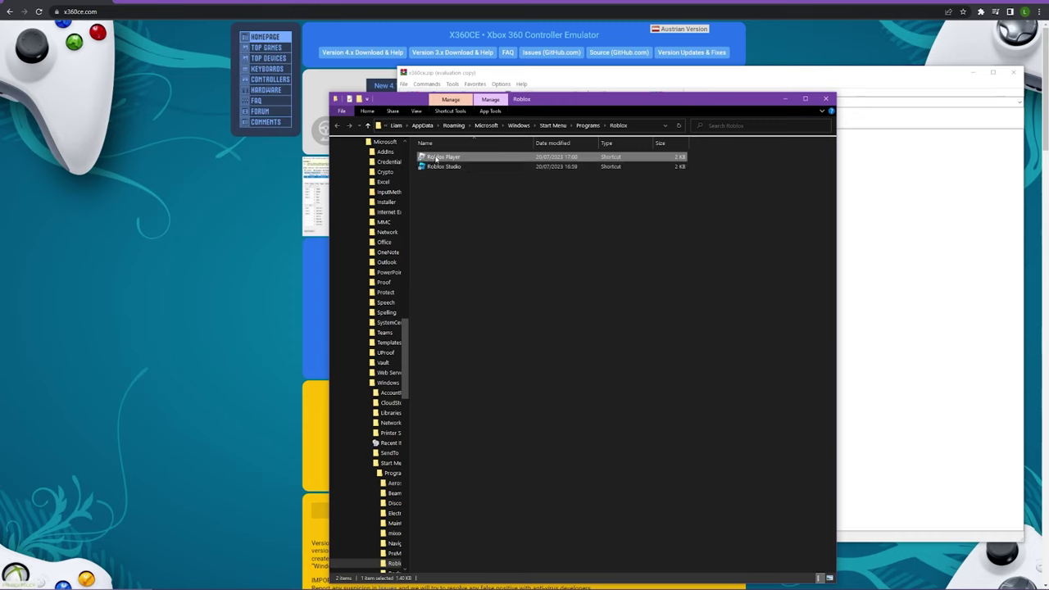
right_click(436, 158)
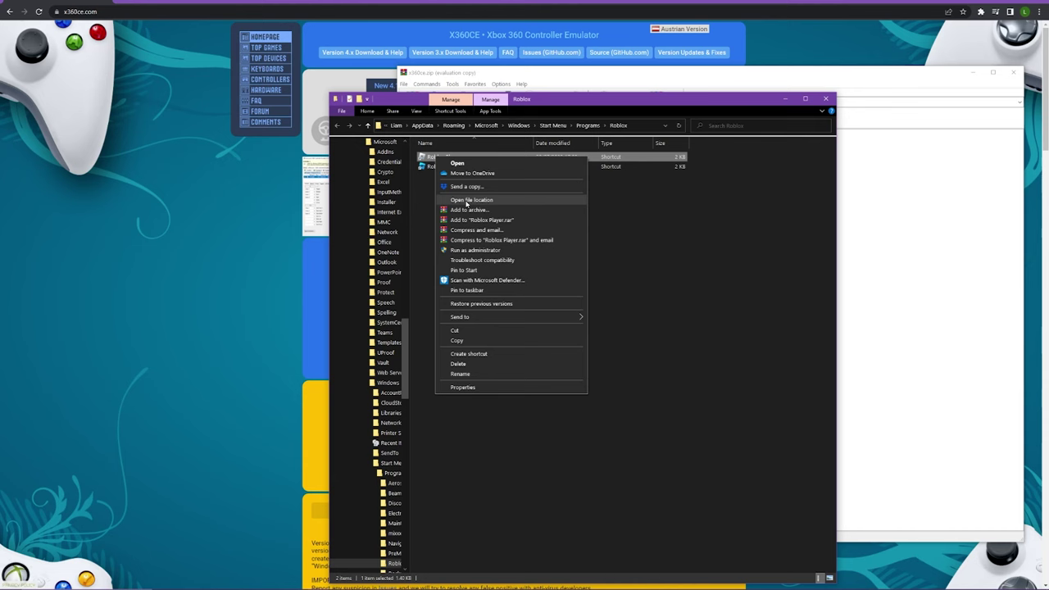
click(466, 201)
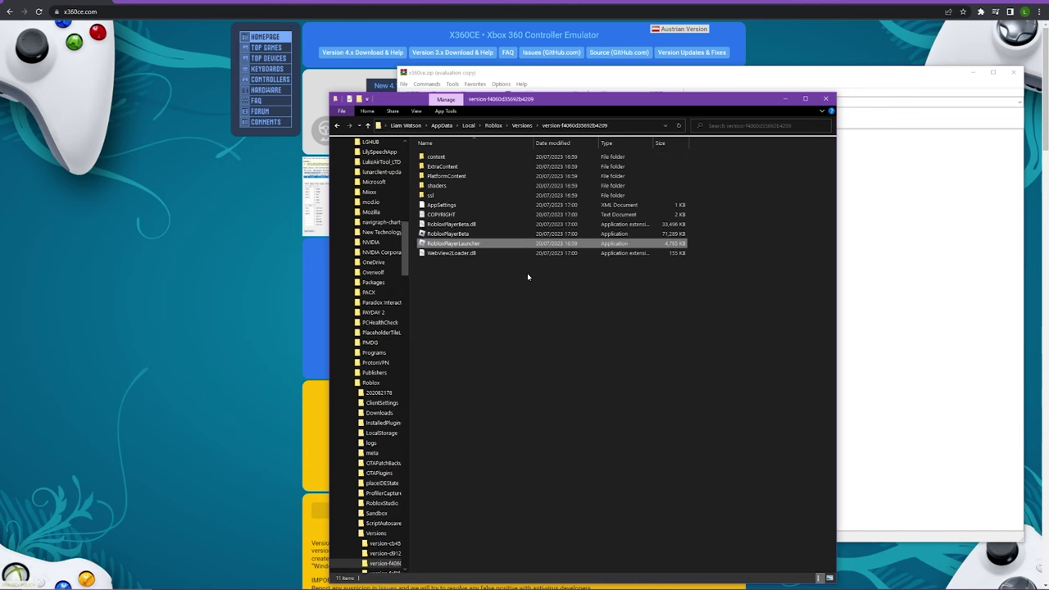
click(487, 304)
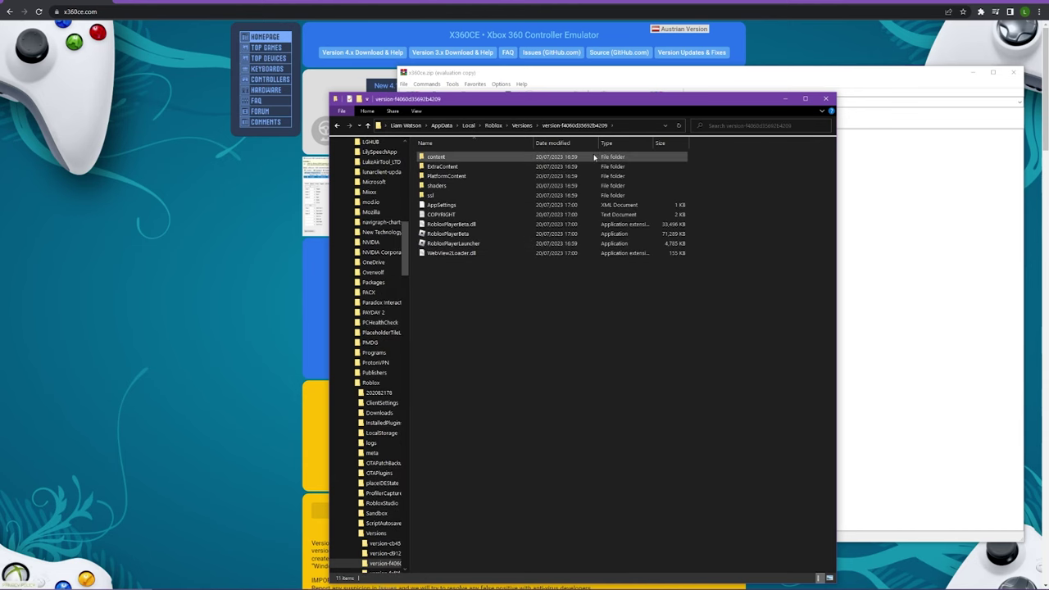
- Arrange the Roblox version folder beside the archive and extract x360ce.exe into that folder
drag(538, 101, 207, 80)
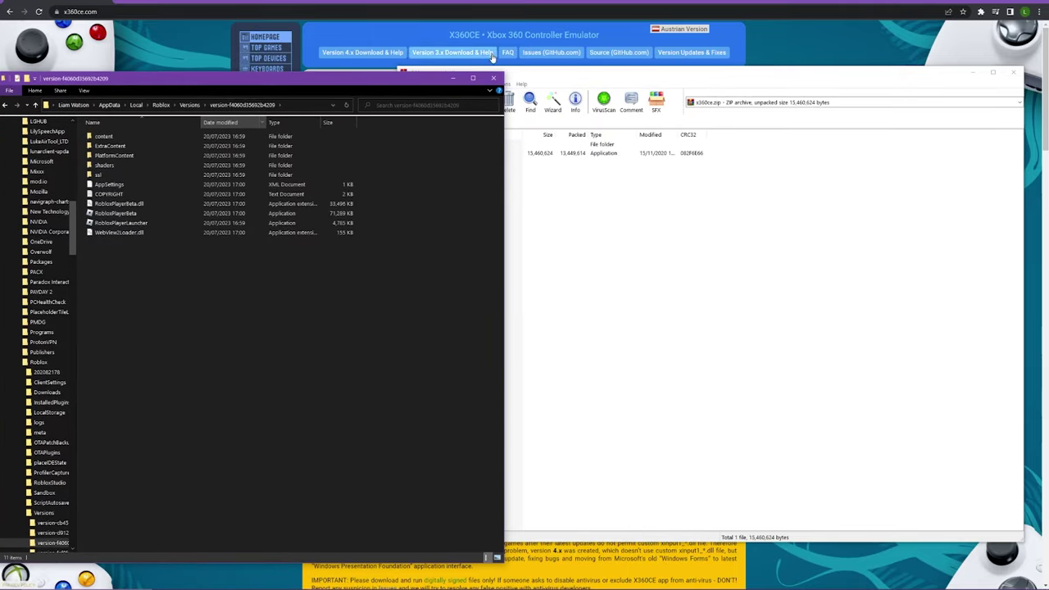
drag(513, 73, 544, 78)
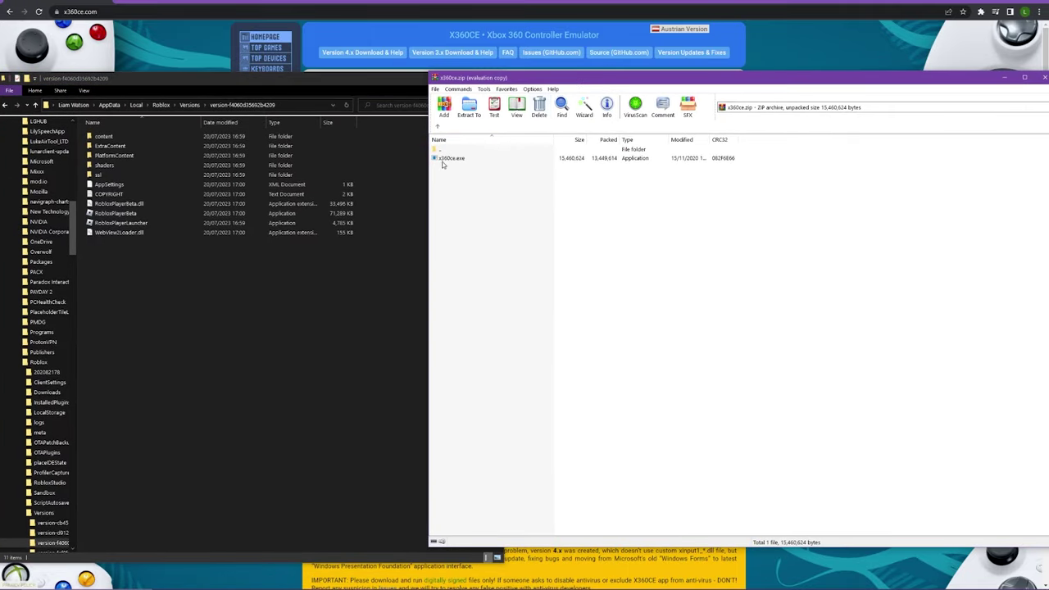
drag(442, 164, 250, 317)
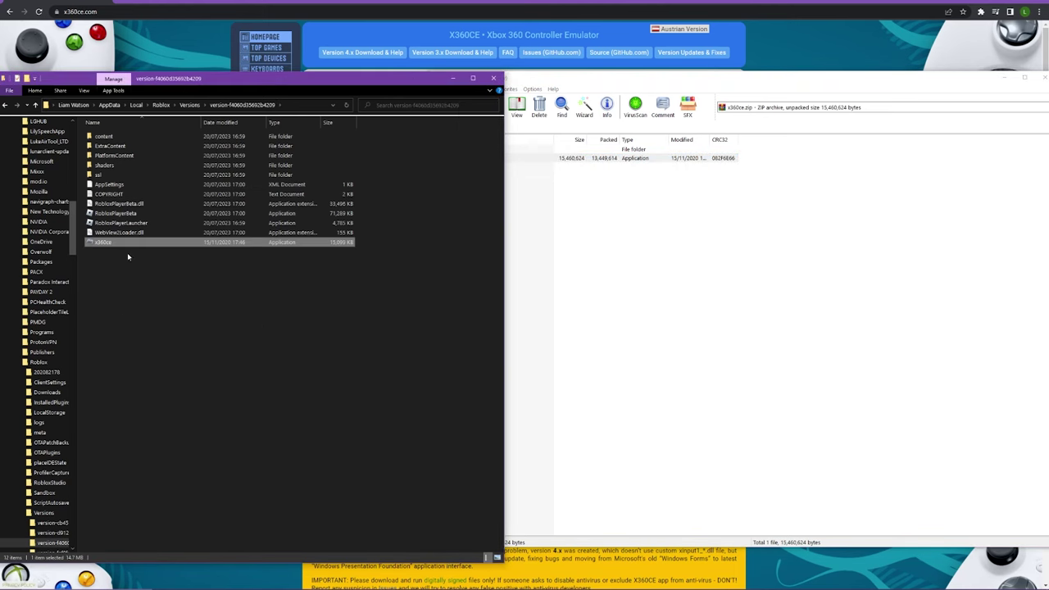
- Launch x360ce from the Roblox folder and review the devices available for mapping to Controller 1 without adding one
click(120, 283)
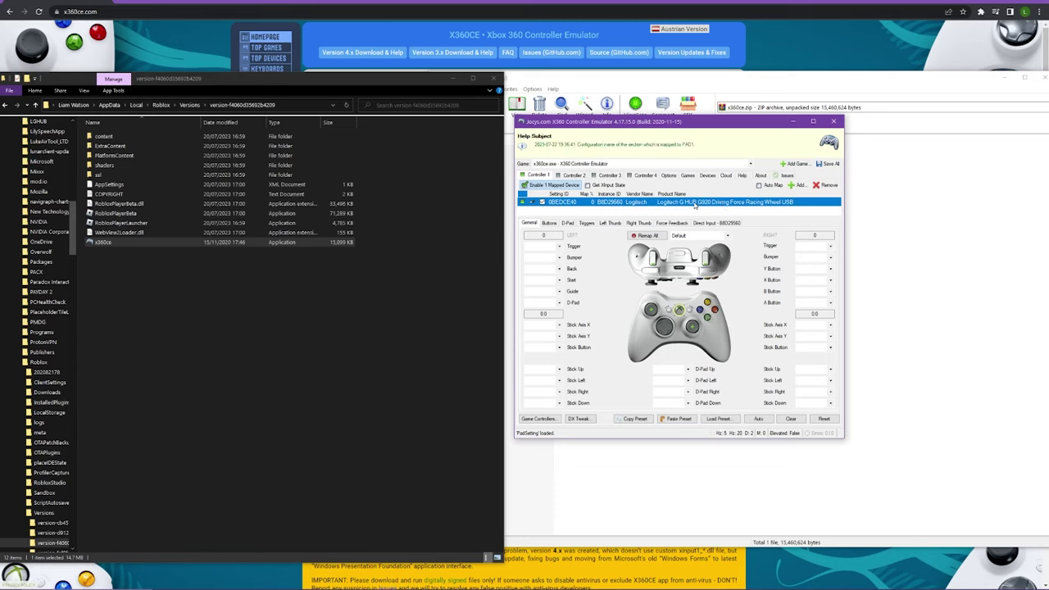
click(799, 186)
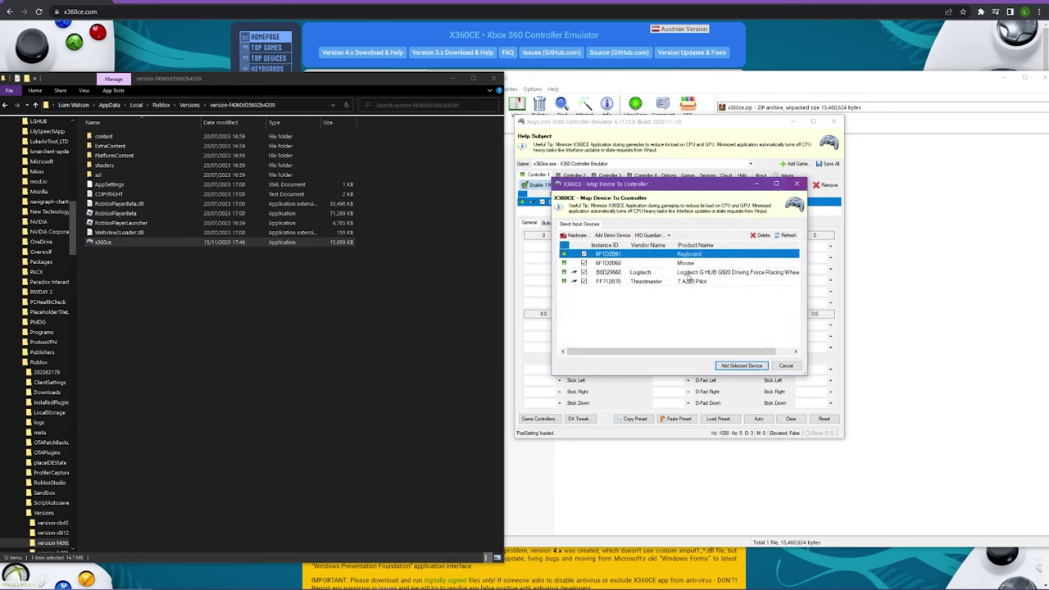
click(779, 369)
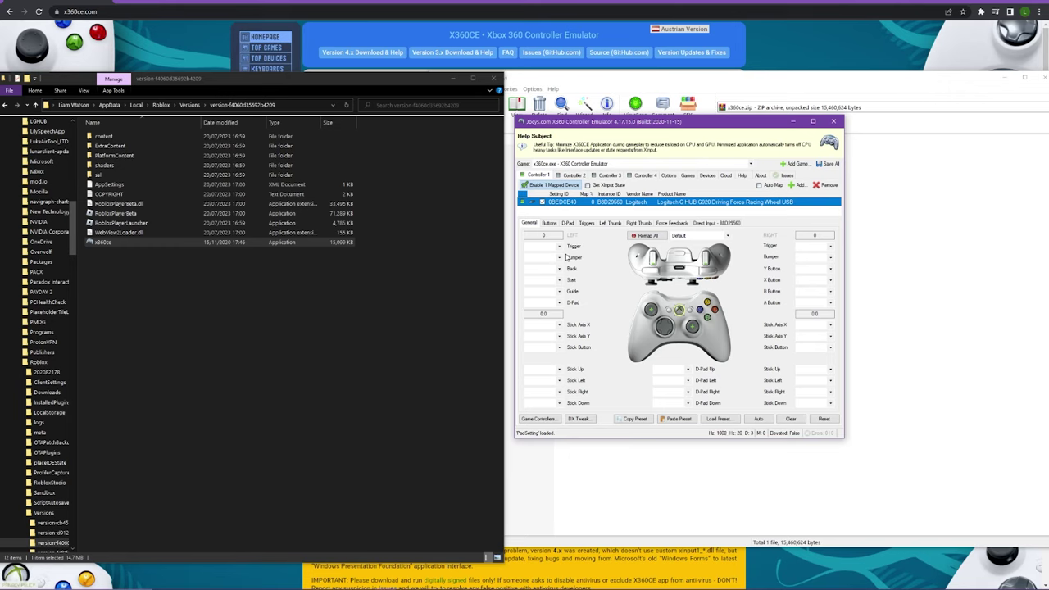
- Record the racing wheel mappings for Controller 1: Axis 1 as left Stick Axis X, IAxis 2 as right Trigger, ISlider 1 as left Trigger
click(562, 327)
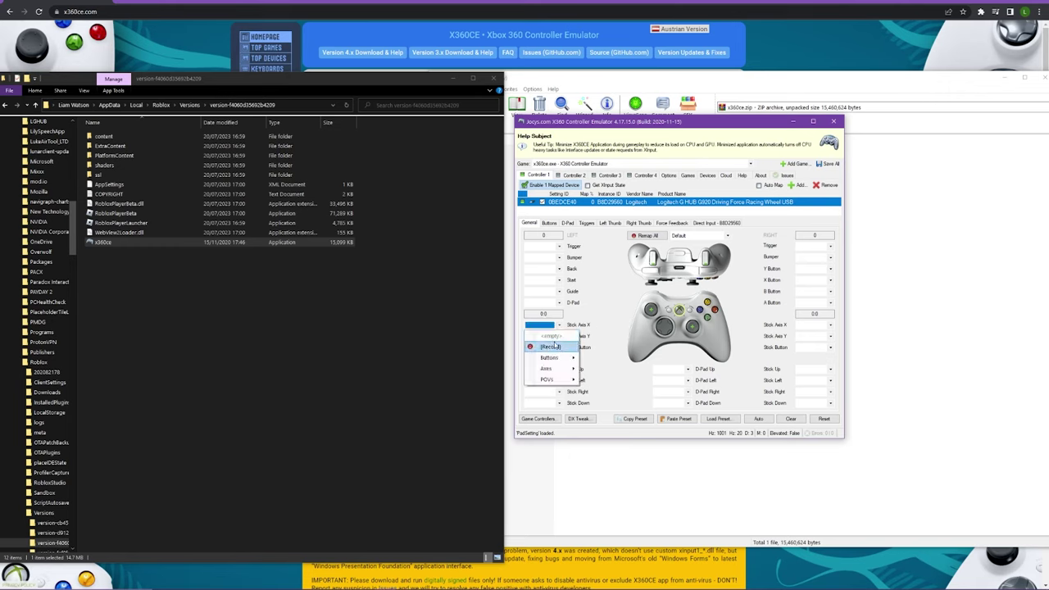
click(551, 347)
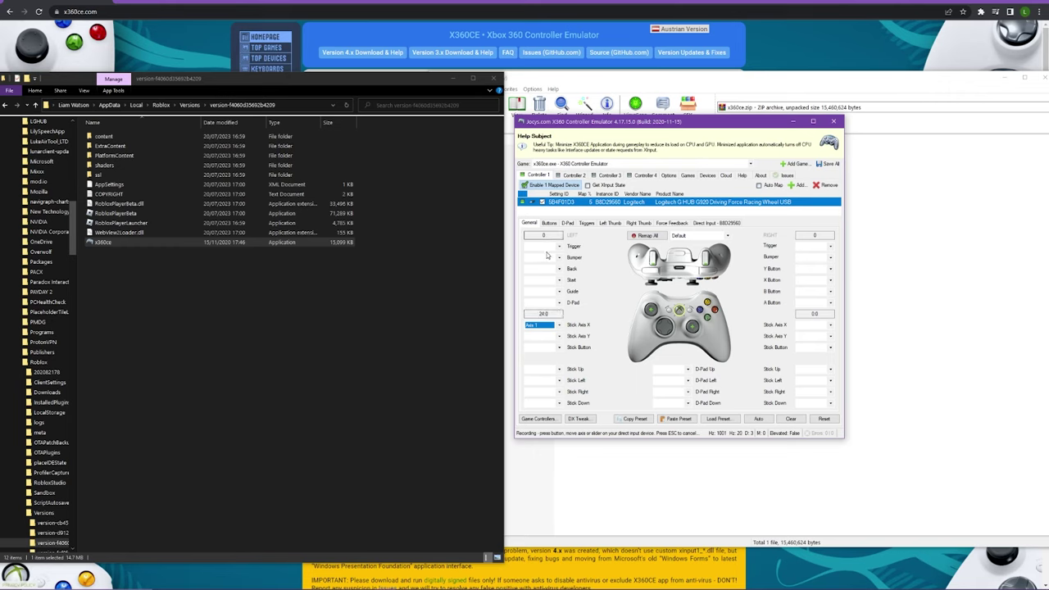
click(812, 246)
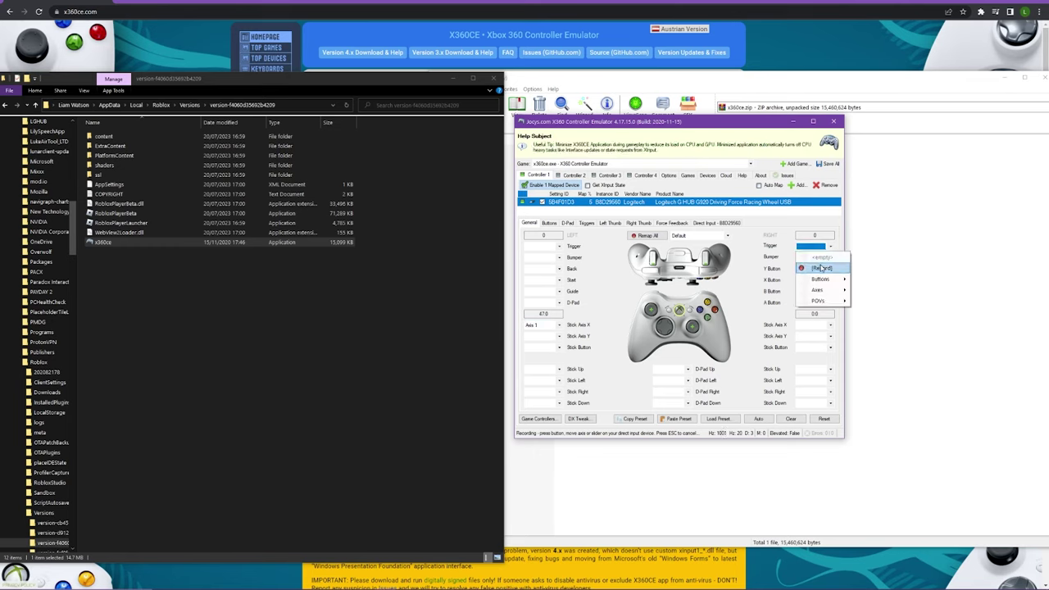
click(822, 268)
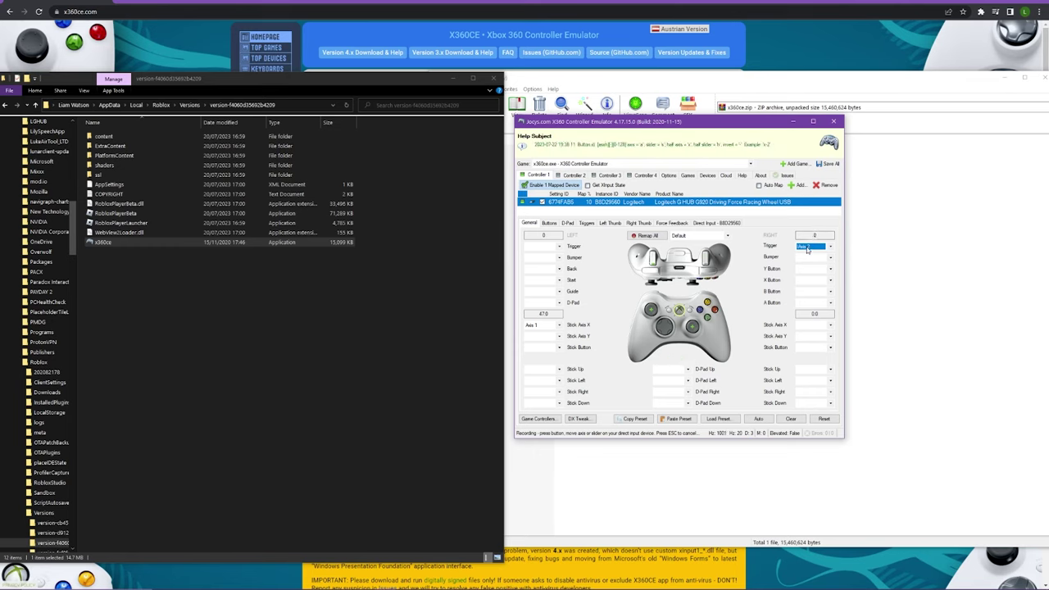
click(539, 248)
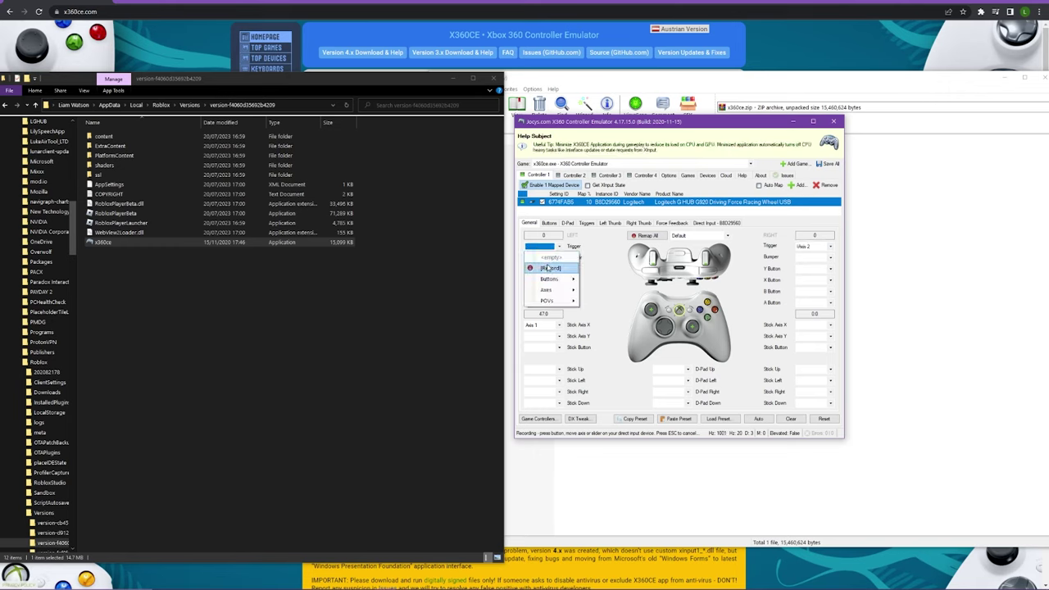
click(550, 268)
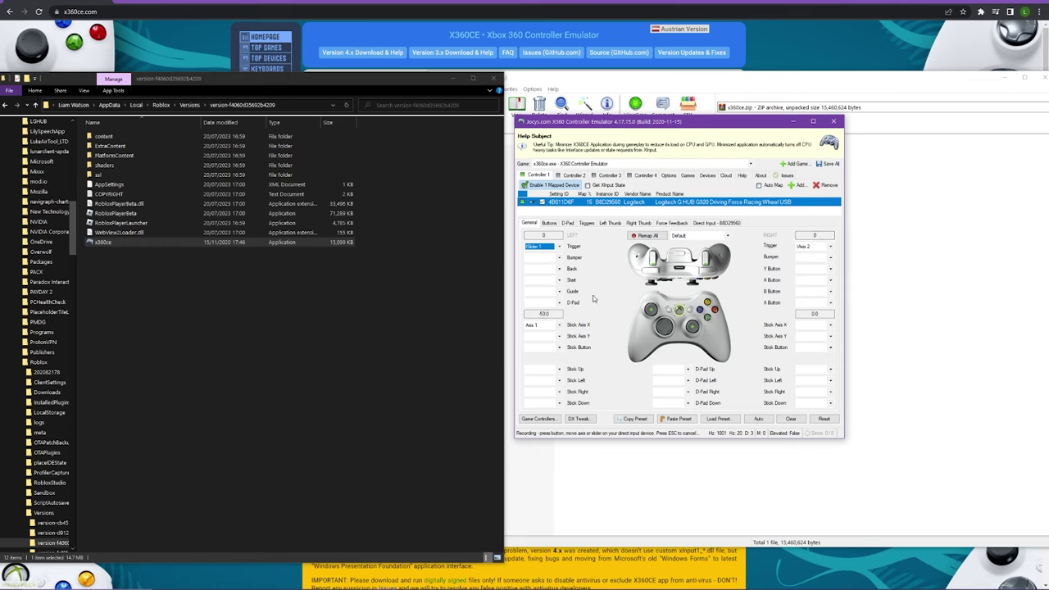
click(790, 165)
click(789, 165)
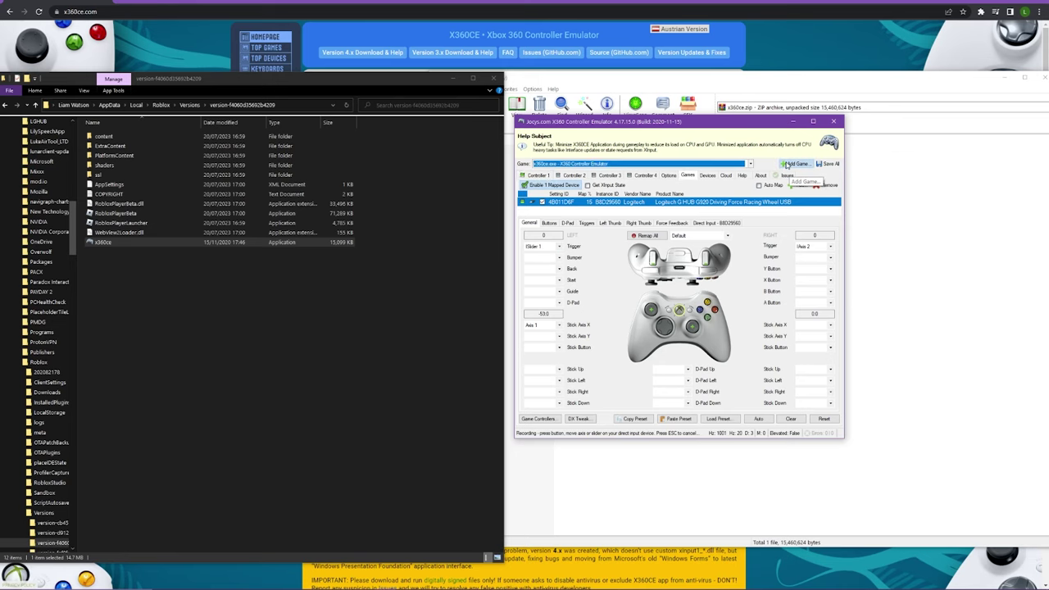
click(996, 136)
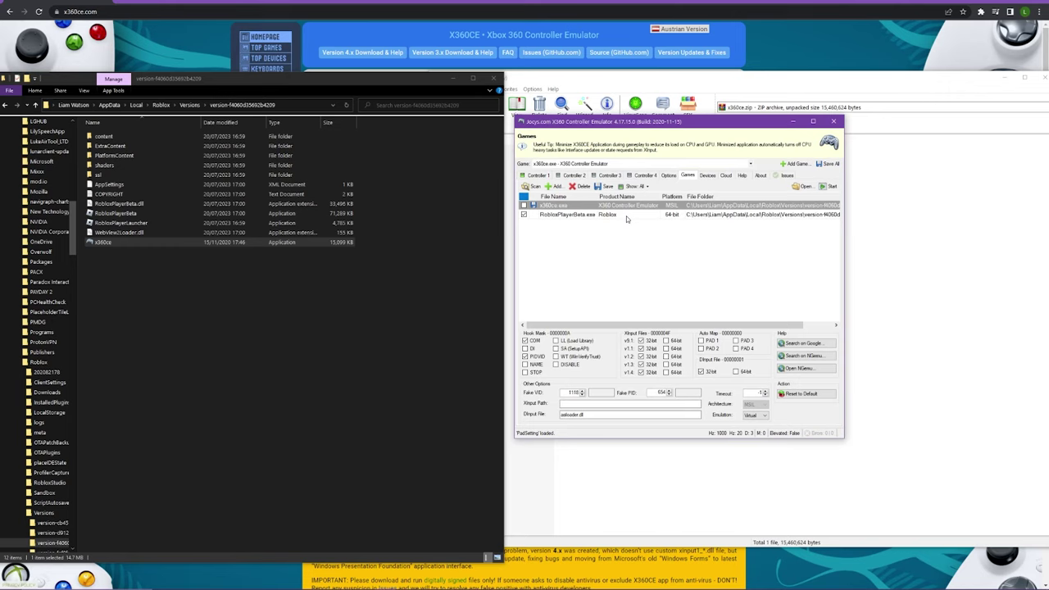
- Add RobloxPlayerBeta.exe from the Roblox version folder to the emulator's games, and select the x360ce.exe entry in the games list
click(568, 216)
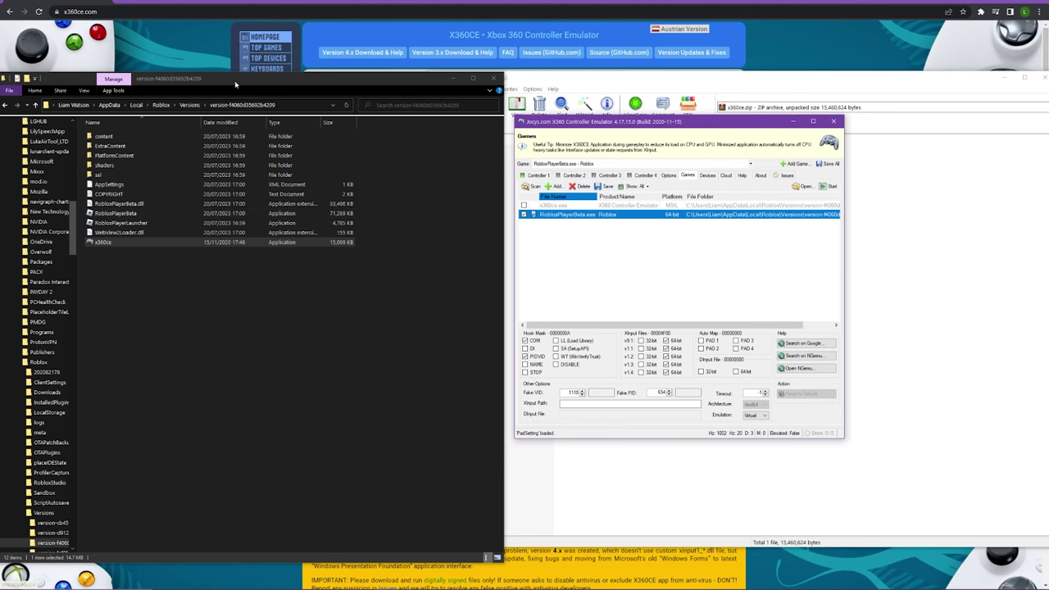
drag(236, 85, 412, 99)
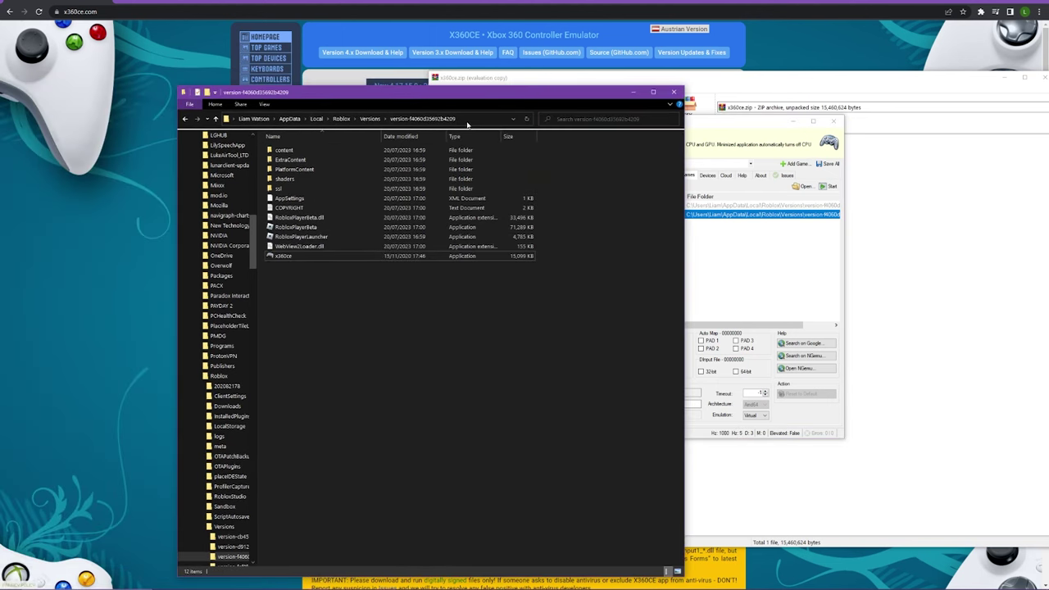
click(470, 119)
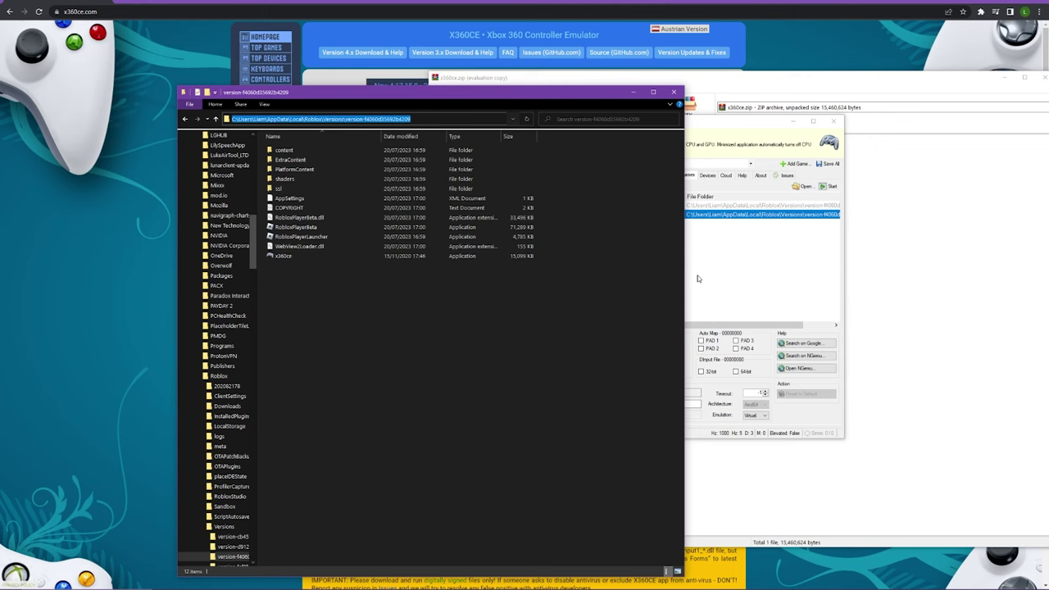
click(756, 283)
click(556, 187)
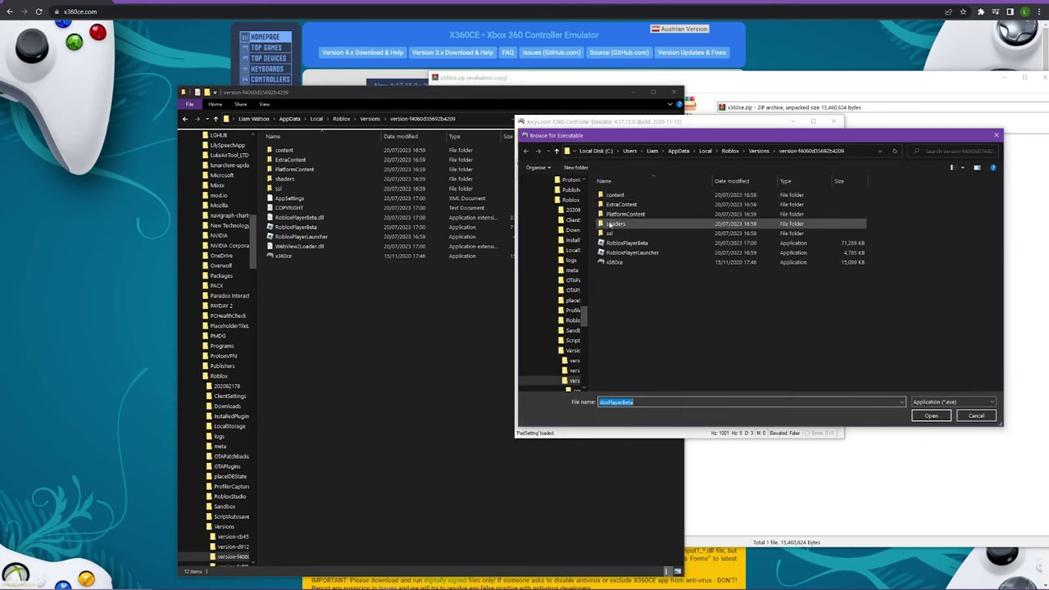
click(861, 152)
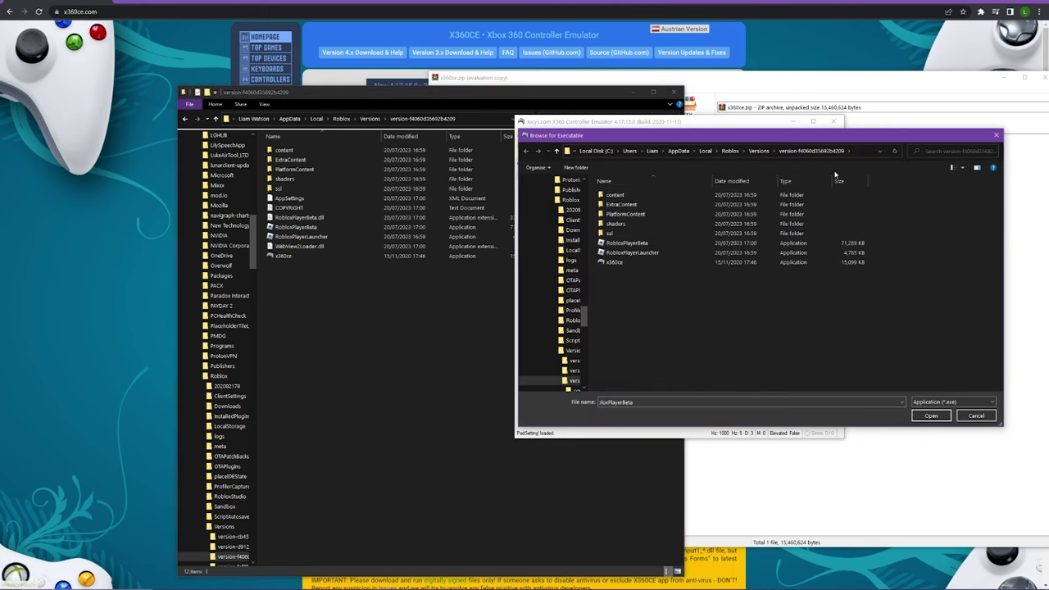
click(627, 246)
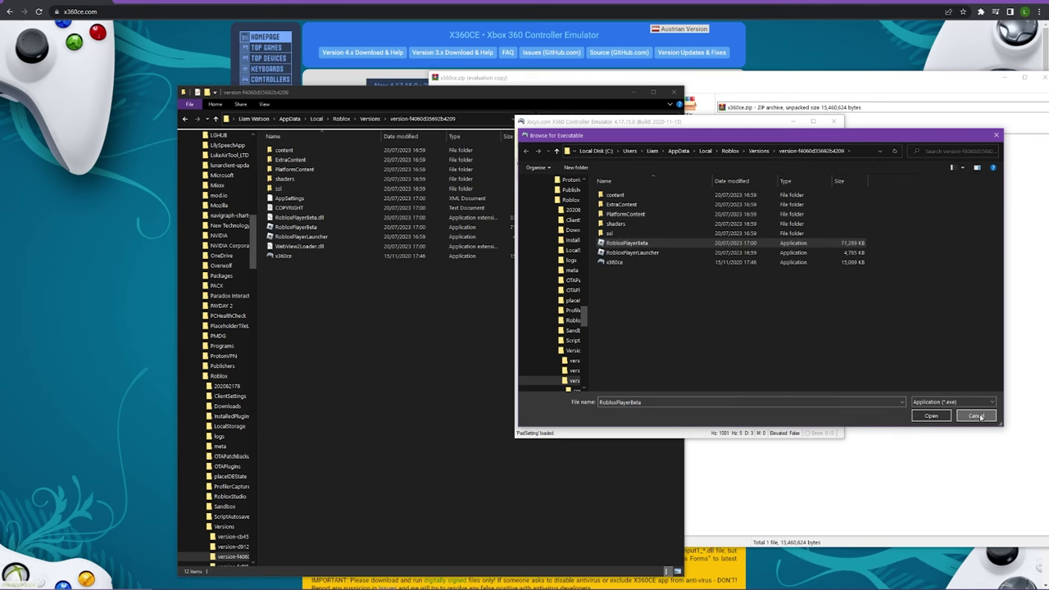
click(931, 416)
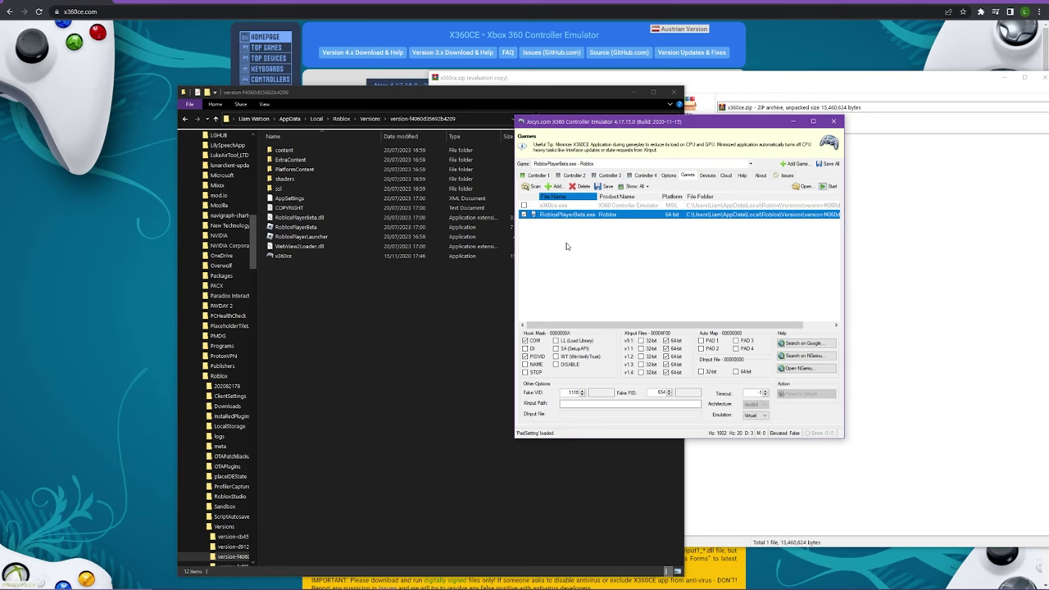
click(566, 205)
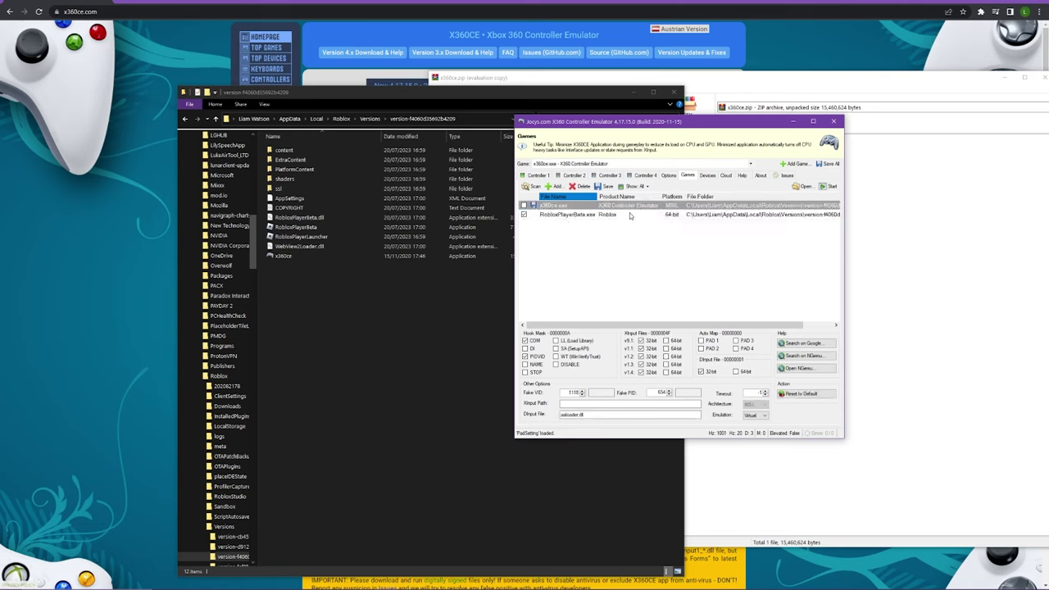
- Compare the Controller 1 wheel mappings of x360ce.exe and RobloxPlayerBeta.exe, leaving RobloxPlayerBeta.exe selected as the game
click(534, 177)
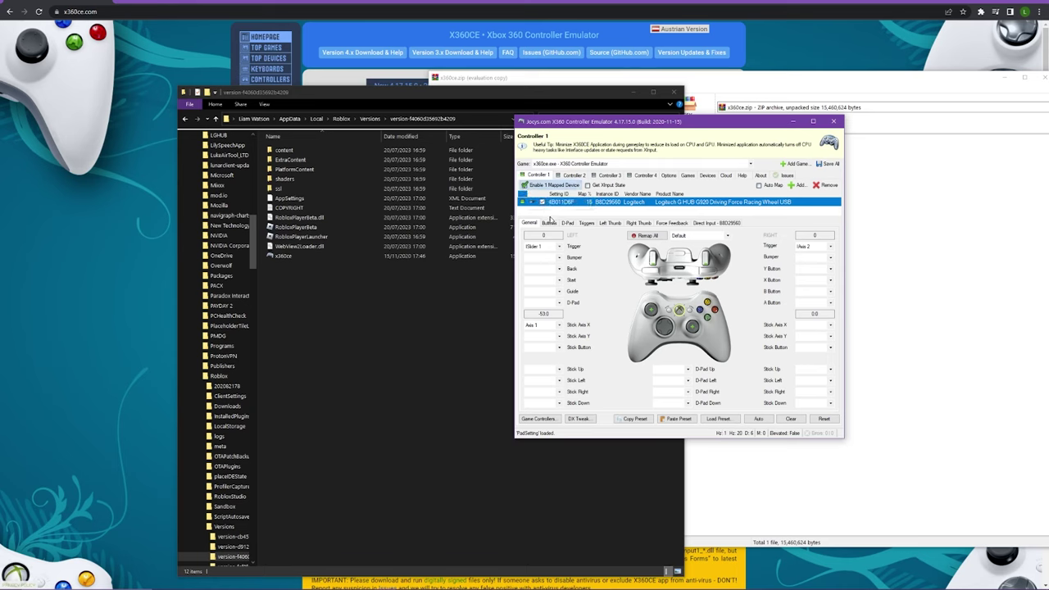
click(687, 177)
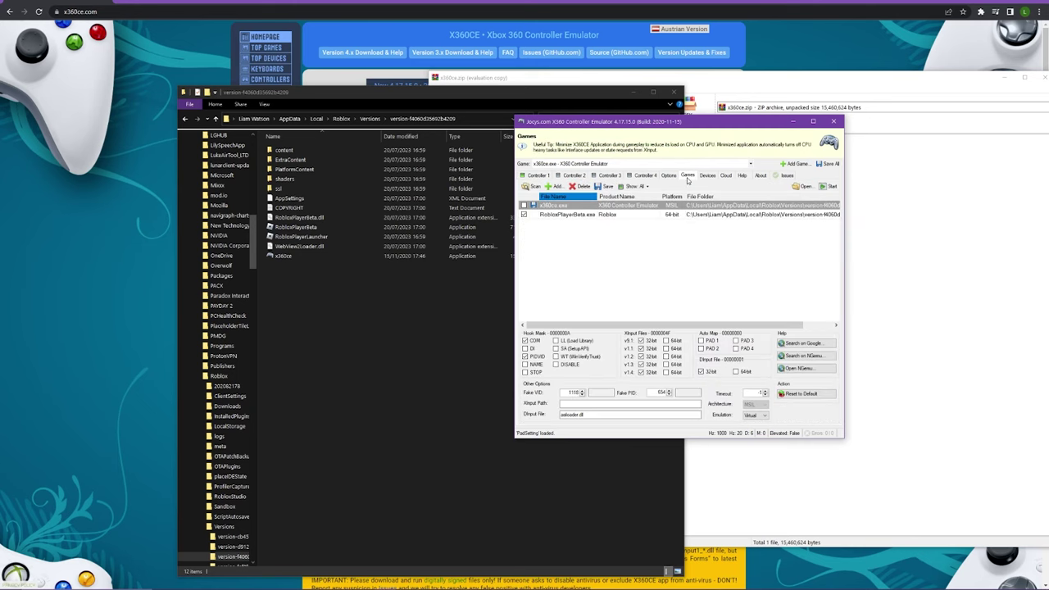
click(568, 214)
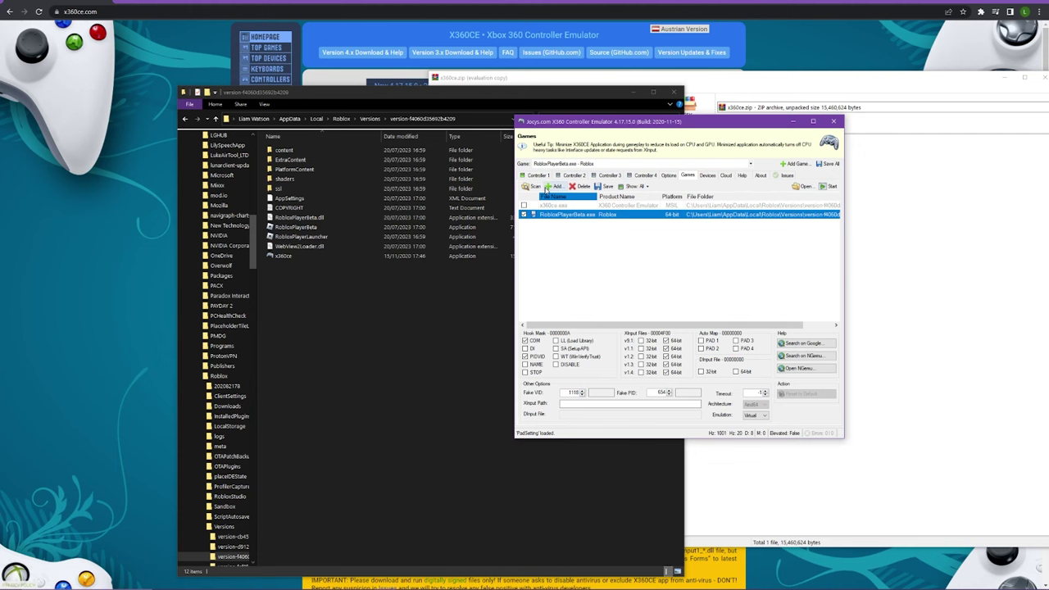
click(544, 175)
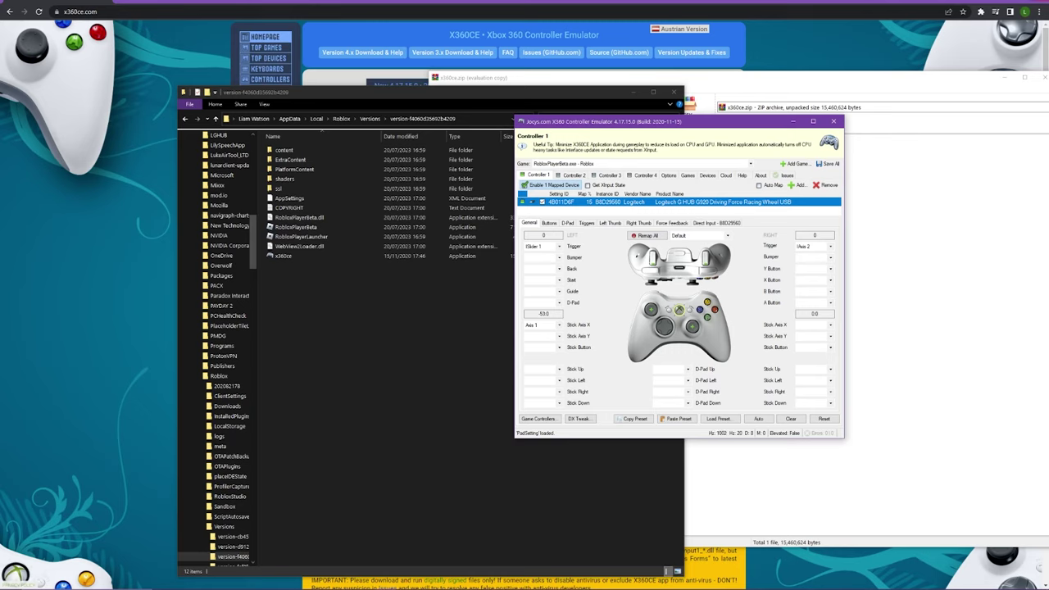
- Switch to Roblox, close the running session and relaunch Emergency Response: Liberty County from its game page
key(alt+Tab)
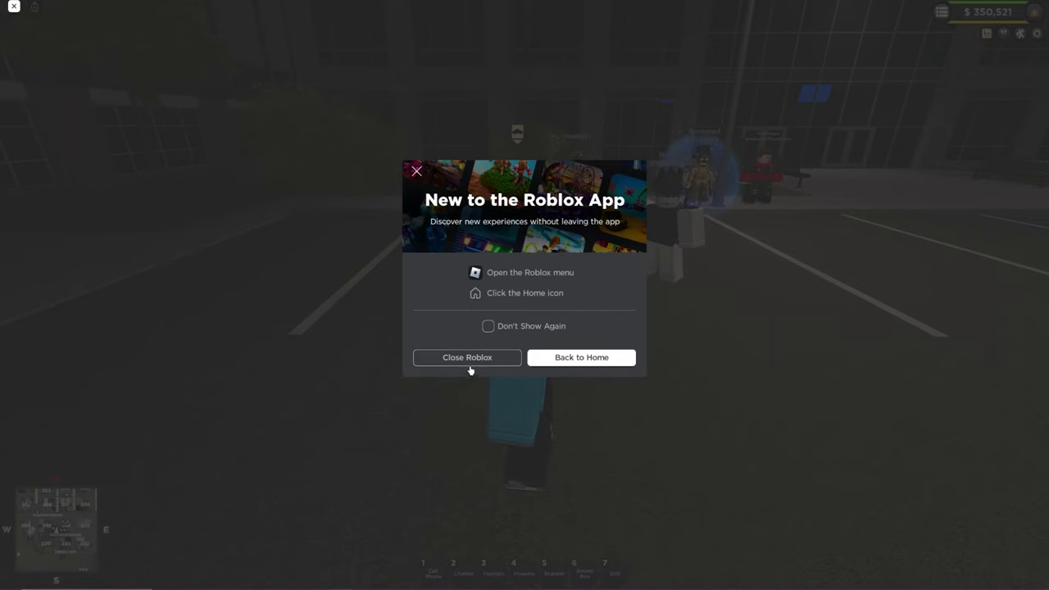
click(468, 370)
scroll(625, 191, up, 5)
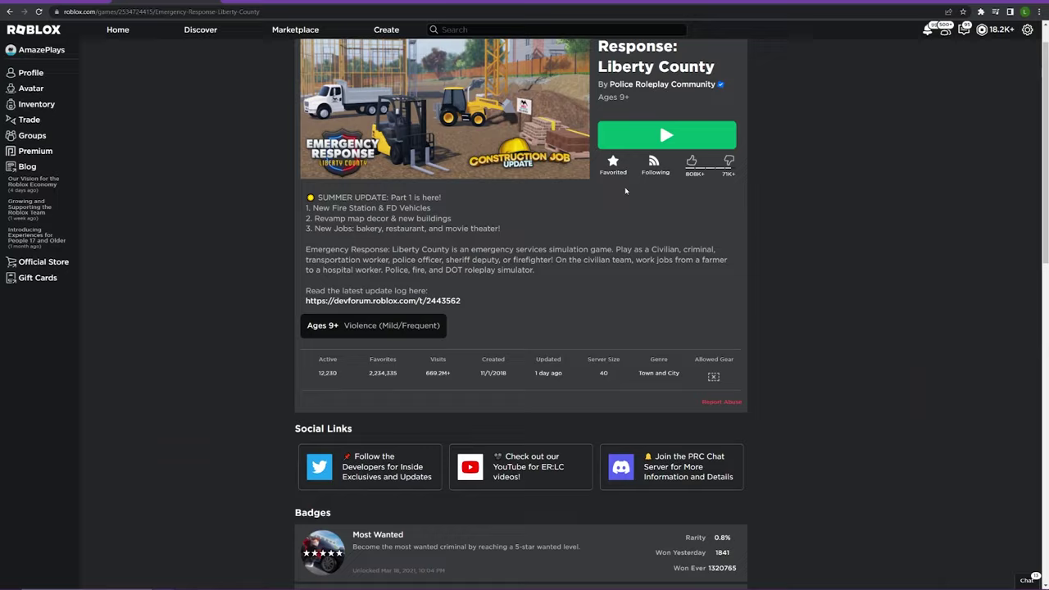
scroll(626, 191, up, 2)
click(692, 174)
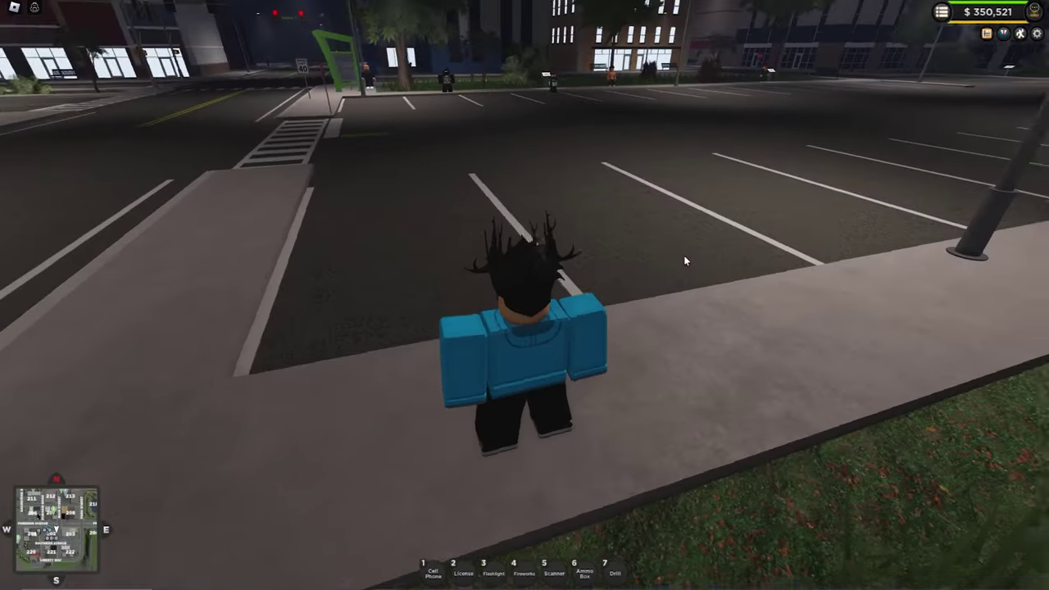
- Test the wheel's steering on foot by moving the character sideways along the sidewalk past the vehicle spawn stand
right_click(686, 260)
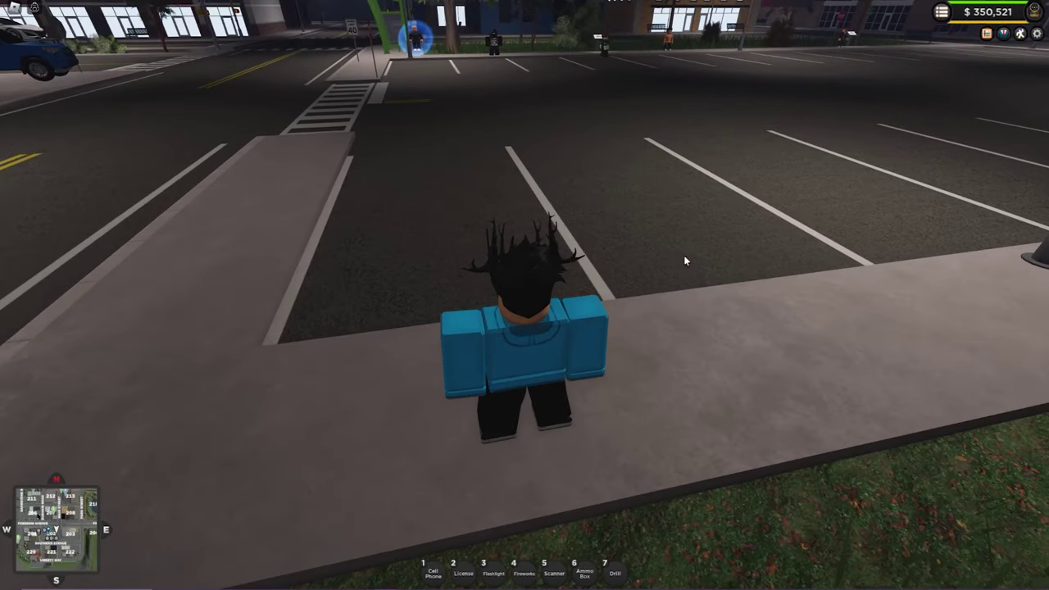
right_click(686, 261)
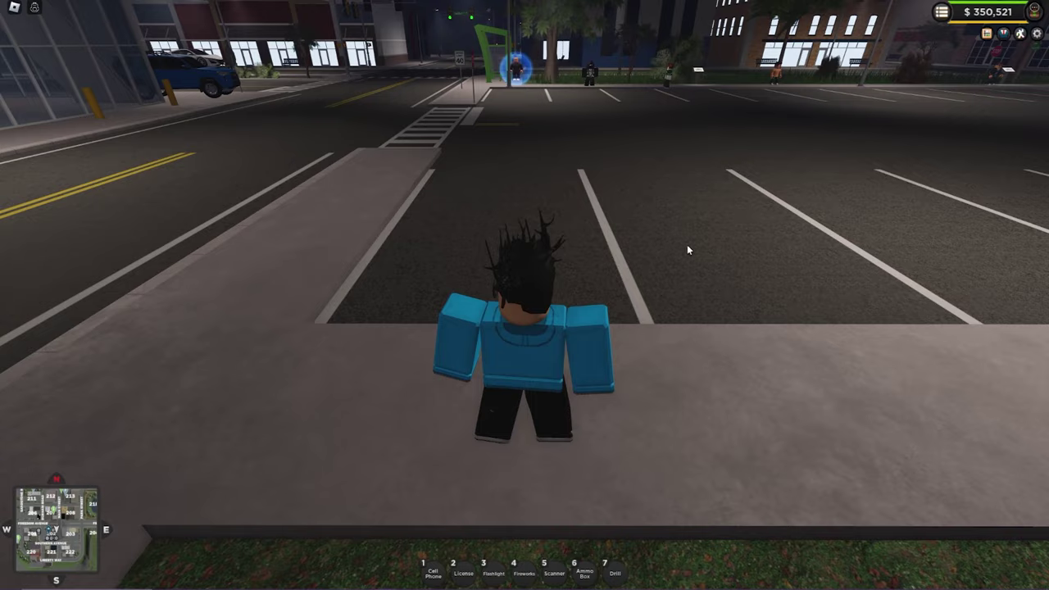
key(s)
key(d)
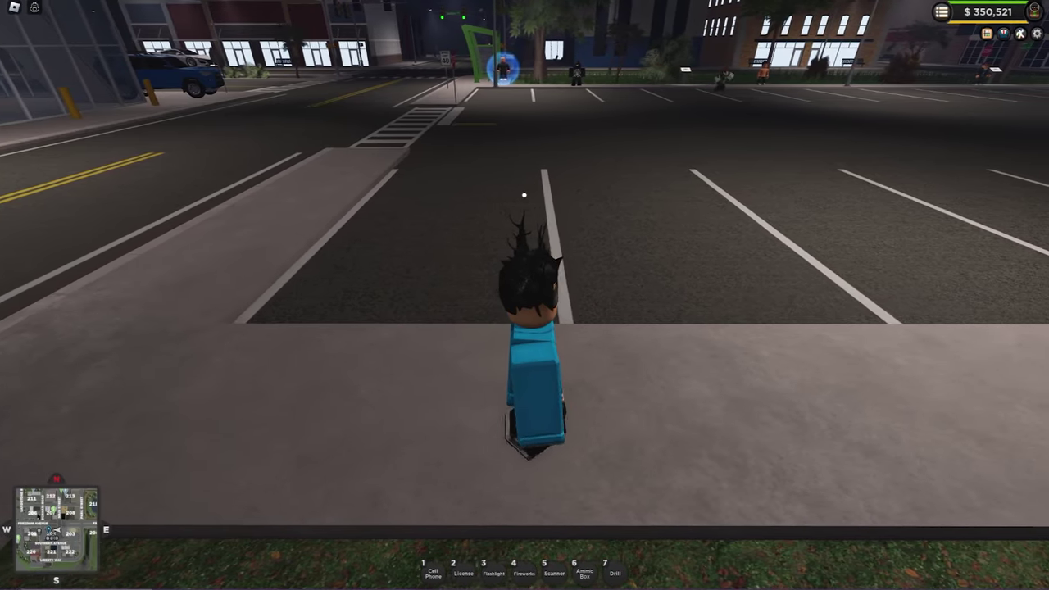
key(d)
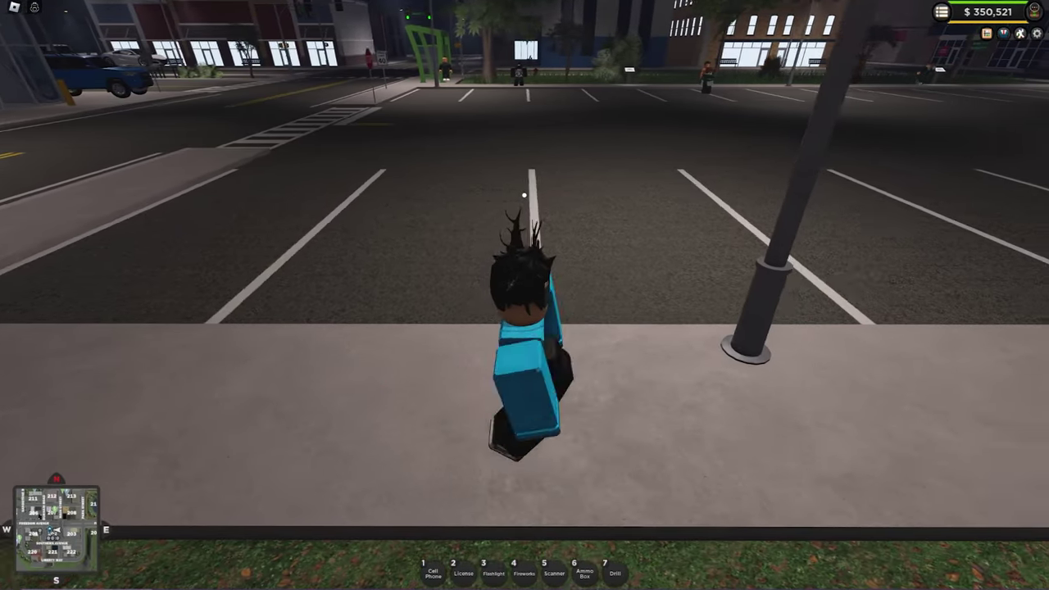
key(d)
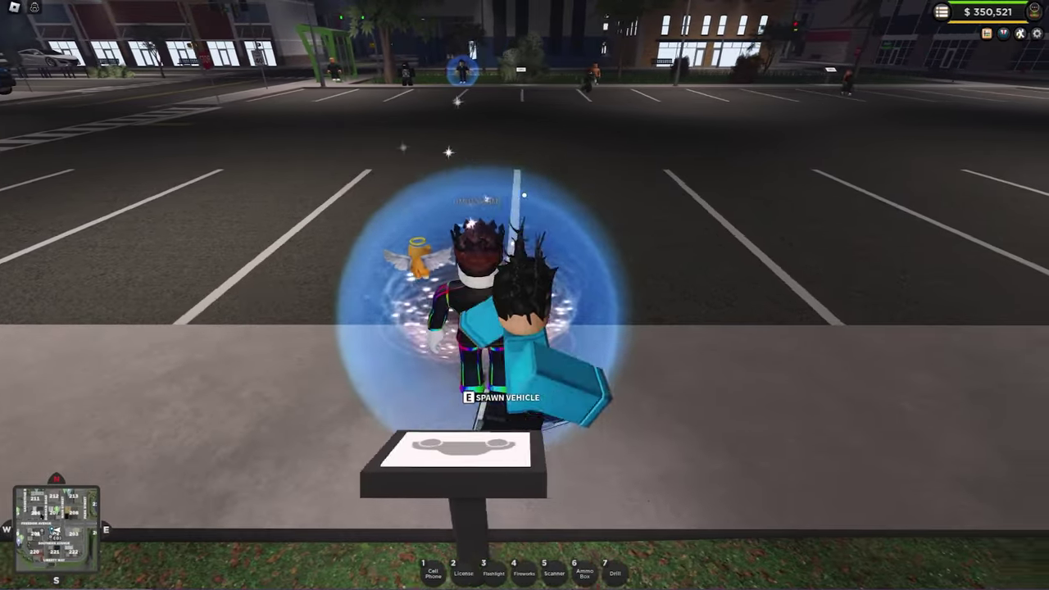
key(d)
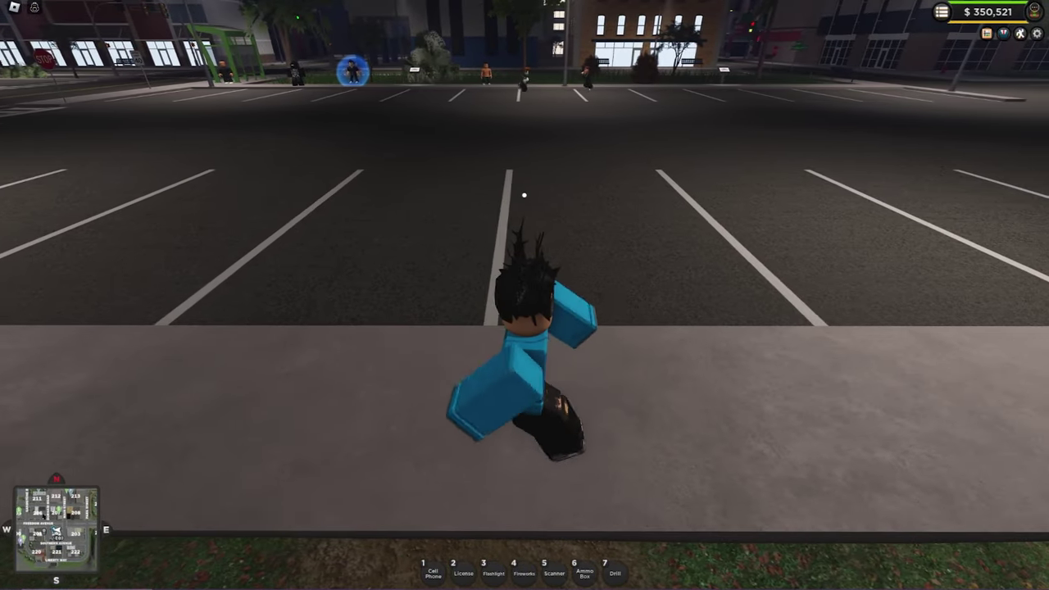
key(d)
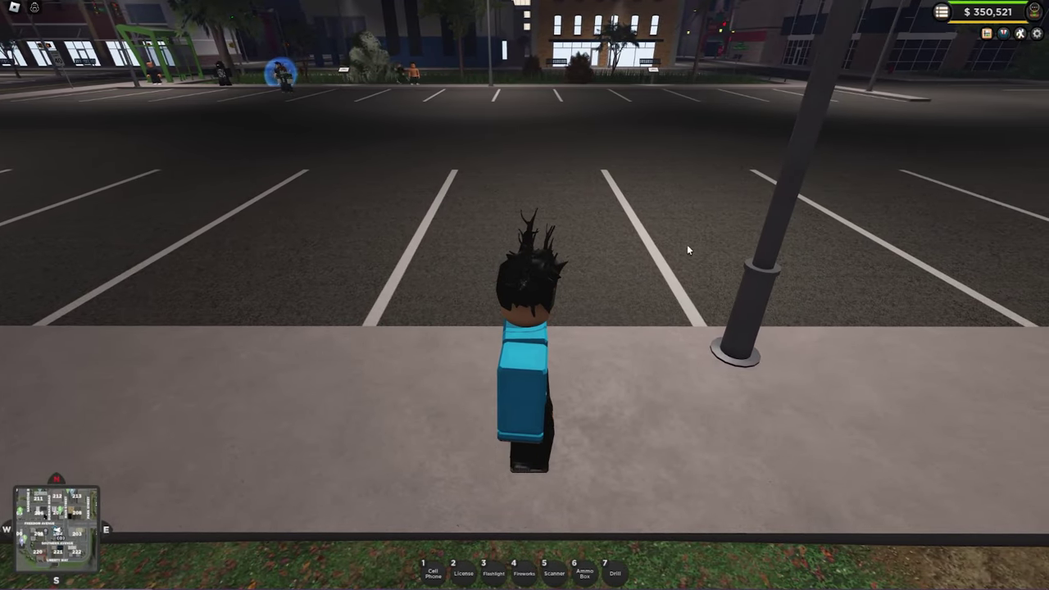
key(d)
key(d)
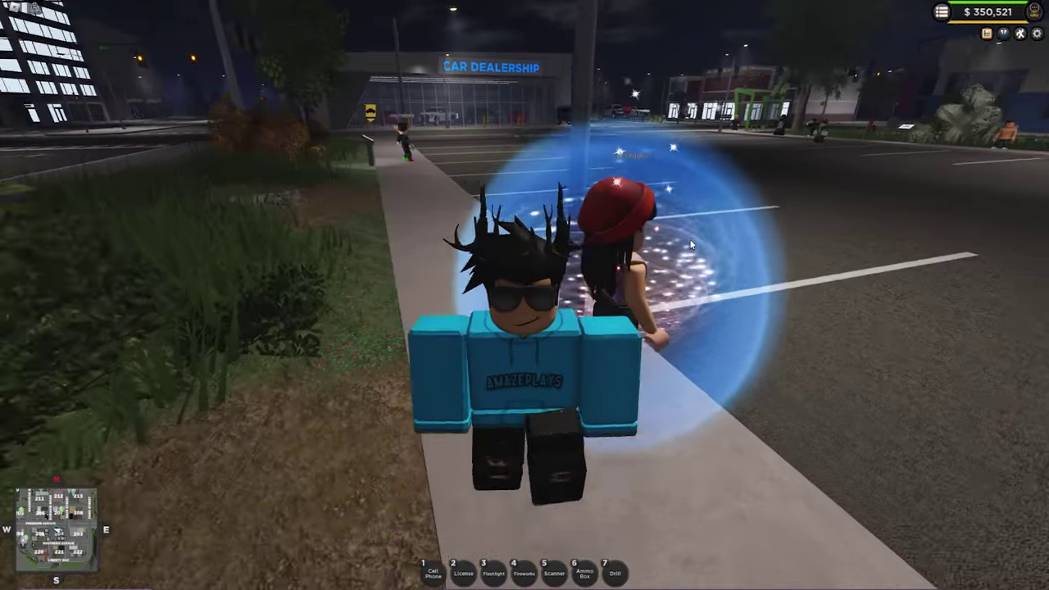
- Move the character off the sidewalk and steer it around the parking lot in several camera directions
key(s)
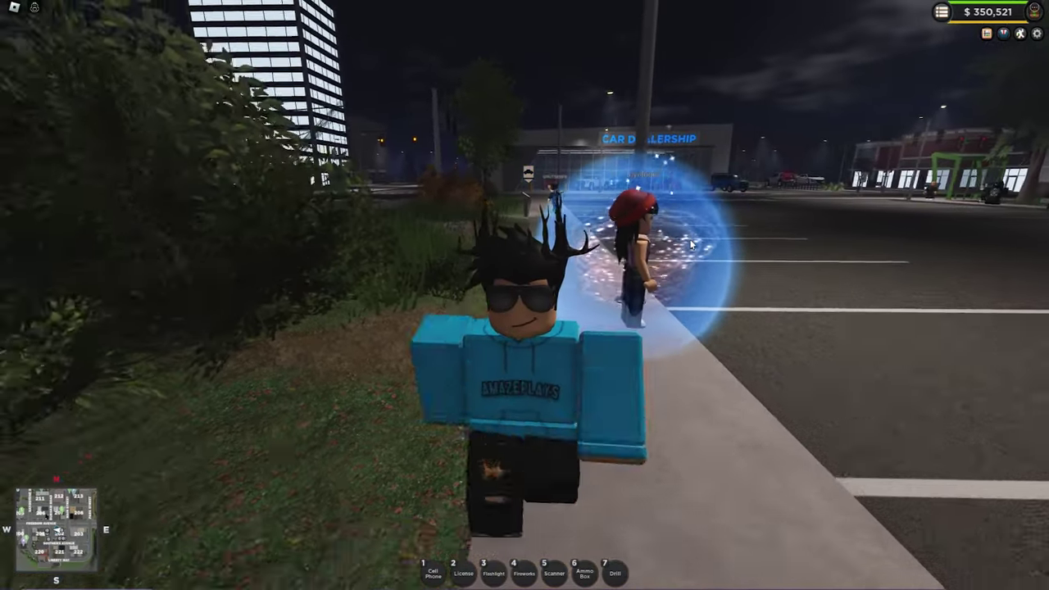
key(s)
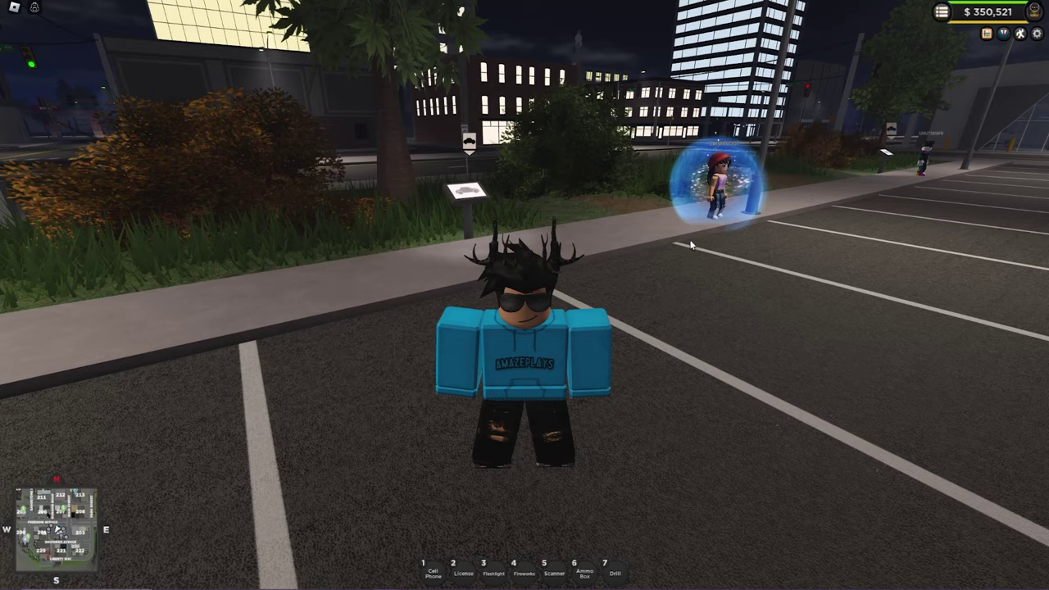
key(w)
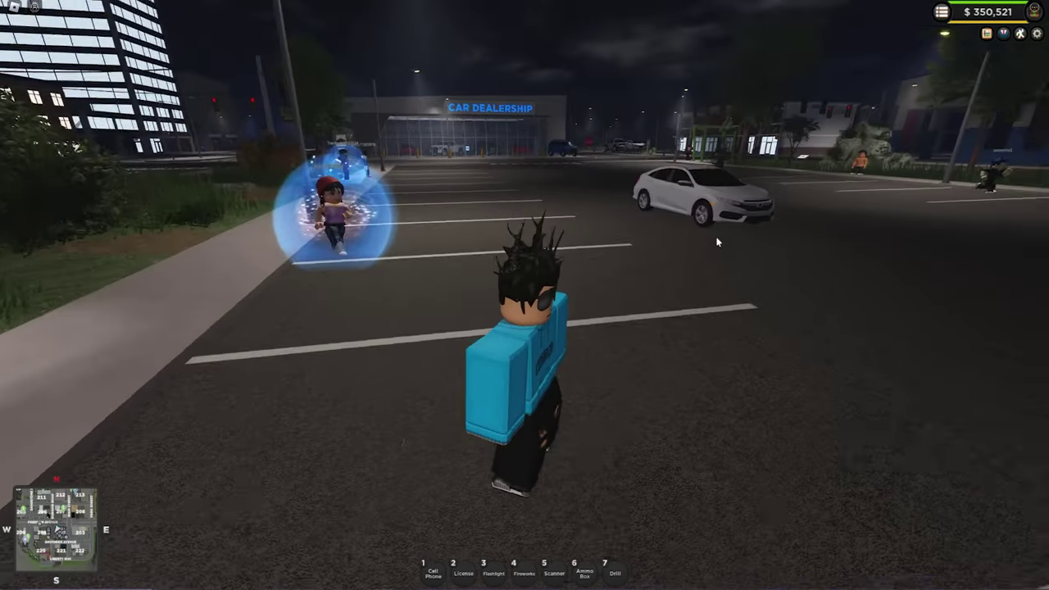
key(d)
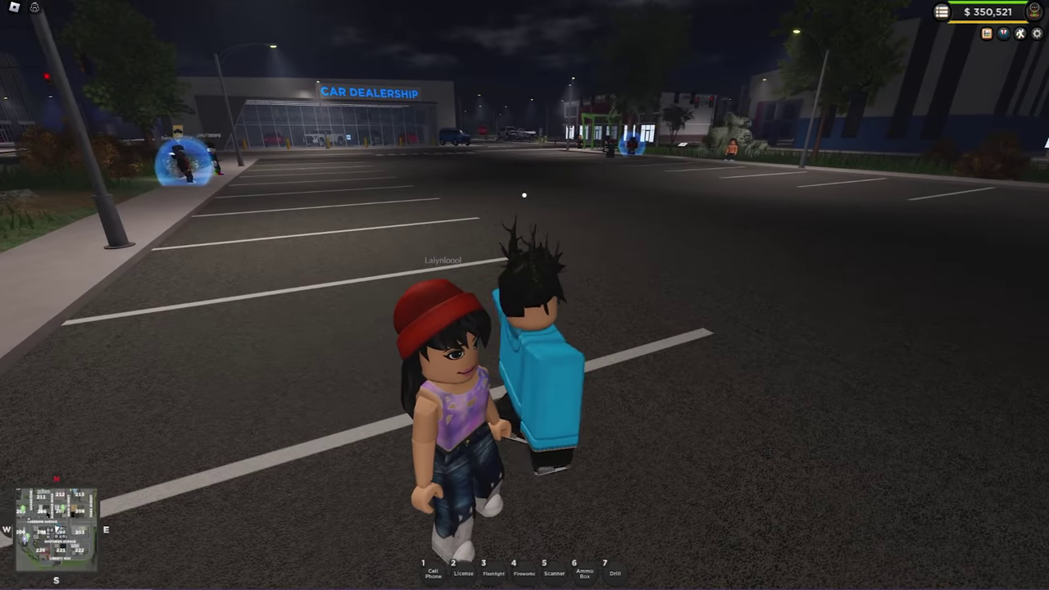
key(w)
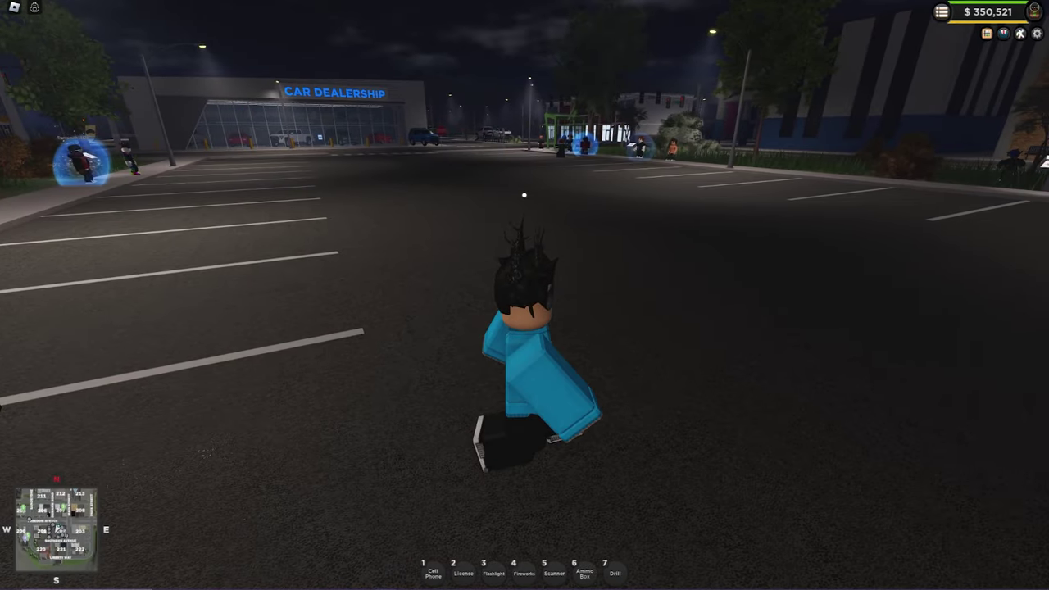
key(d)
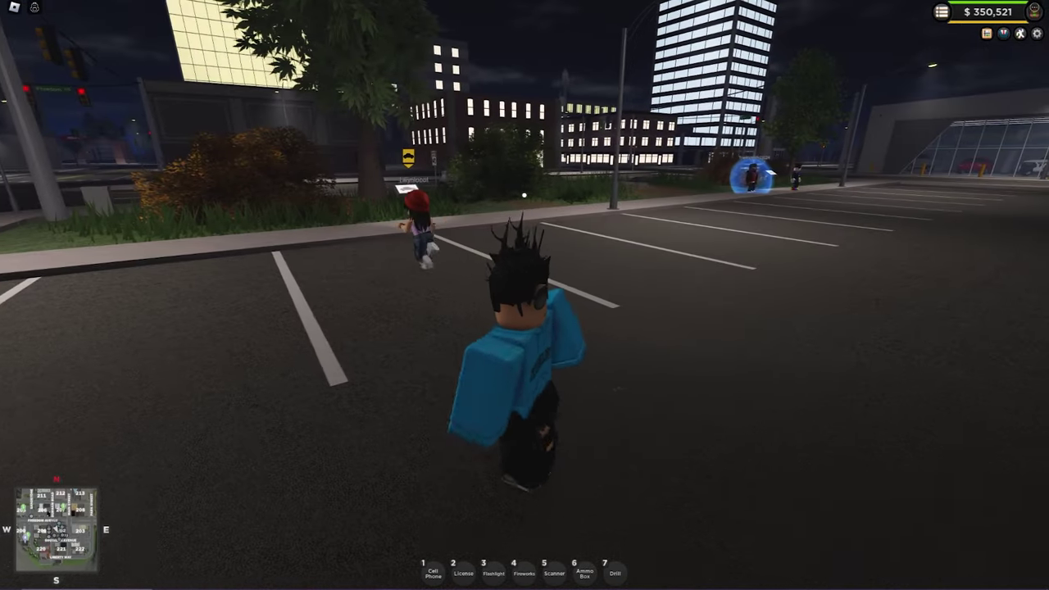
key(d)
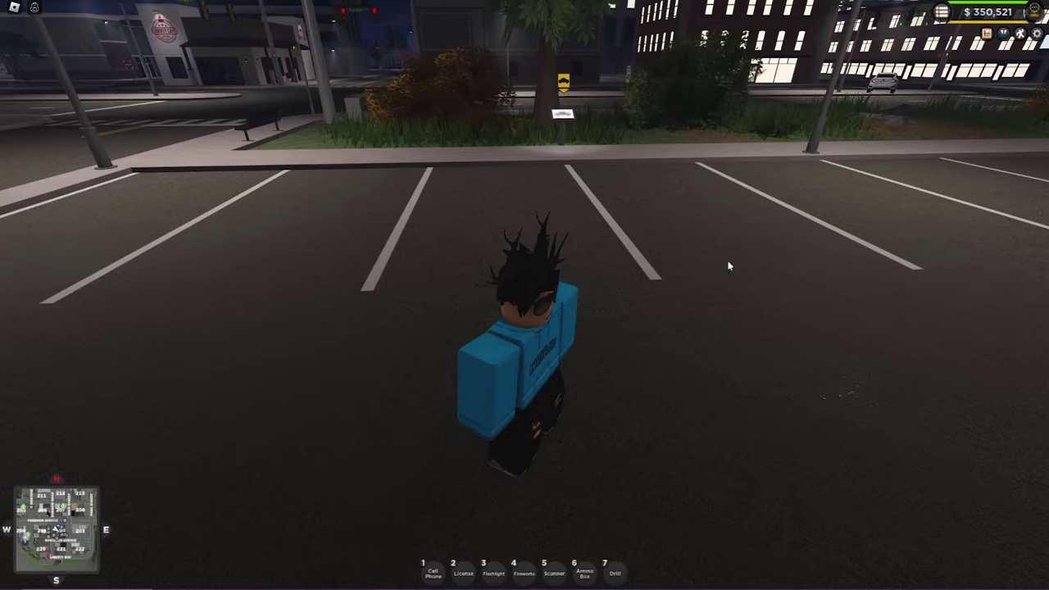
key(d)
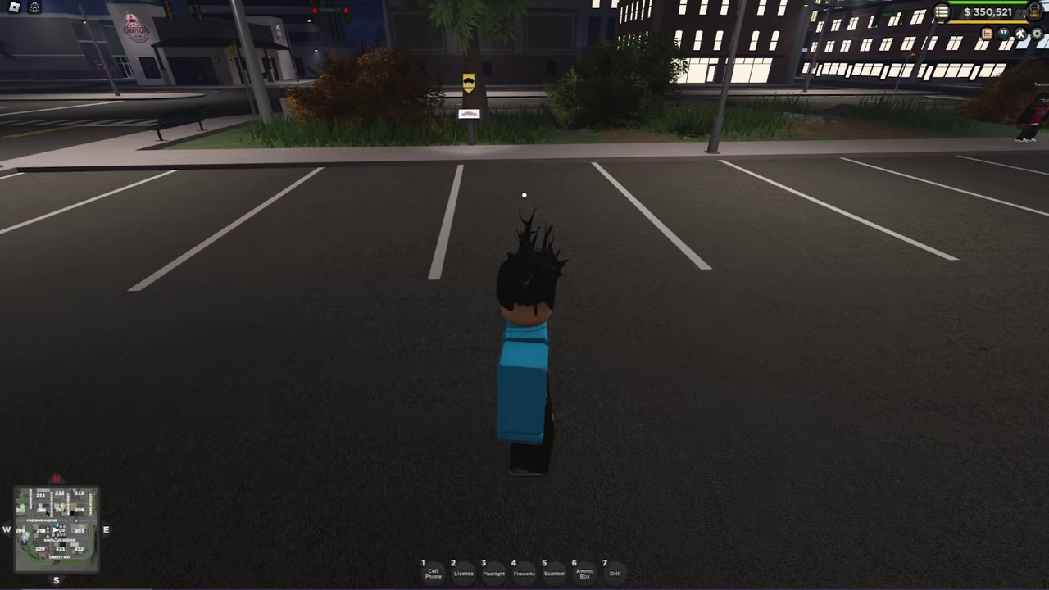
- Walk to the vehicle spawn stand by the tree and spawn the 2022 Bullhorn Determinator SFP Fury
right_click(738, 260)
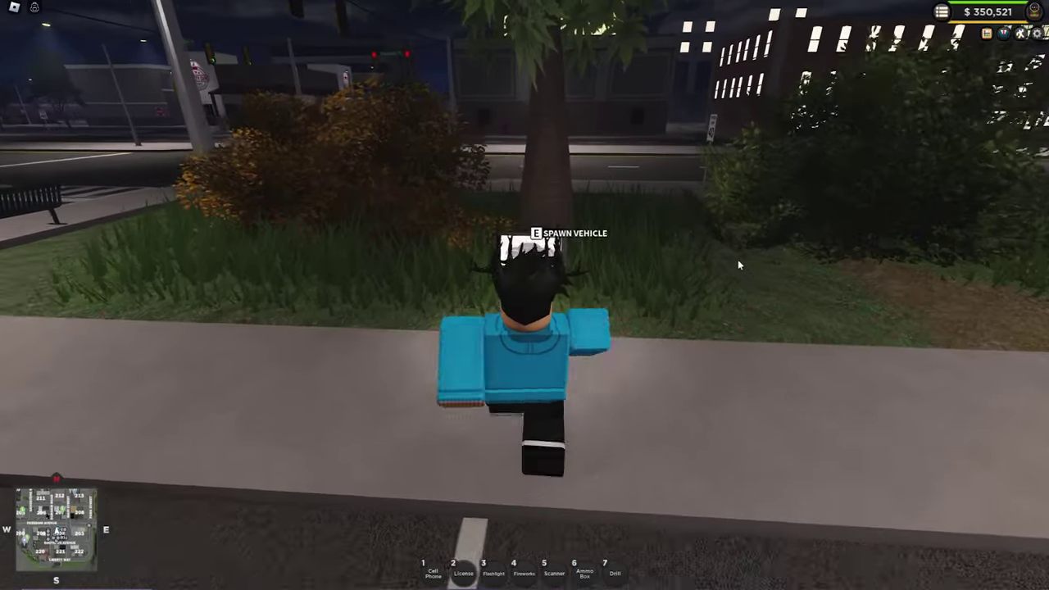
key(e)
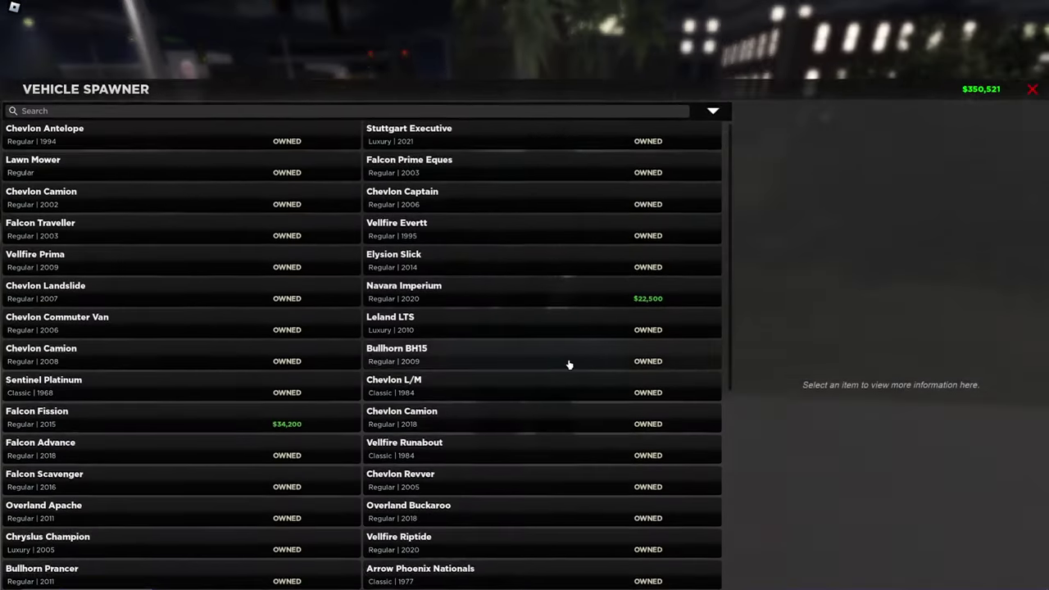
scroll(499, 401, down, 4)
scroll(500, 402, down, 3)
click(503, 404)
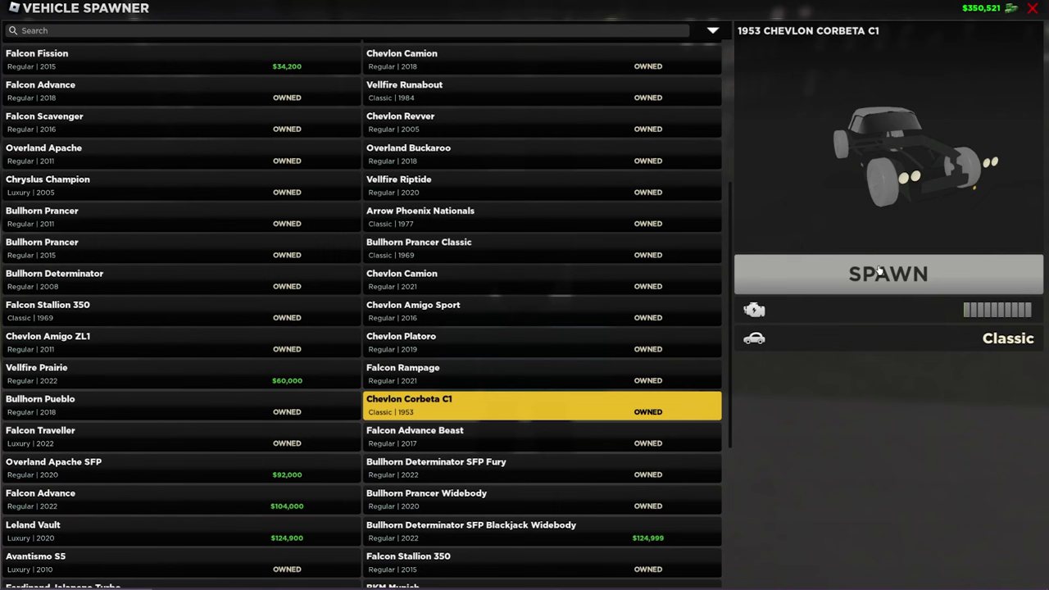
click(569, 433)
click(527, 475)
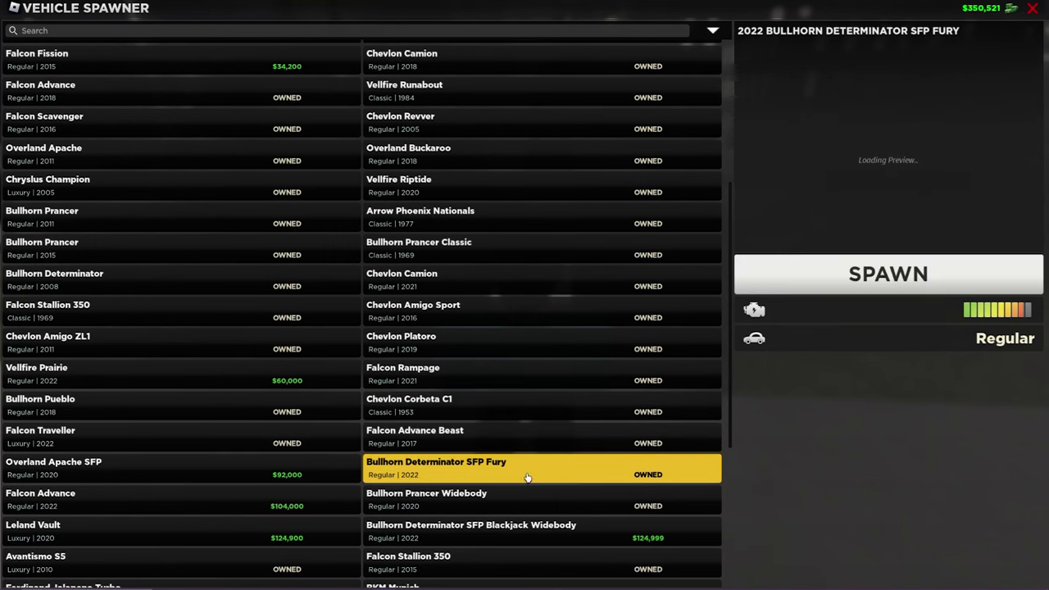
click(823, 289)
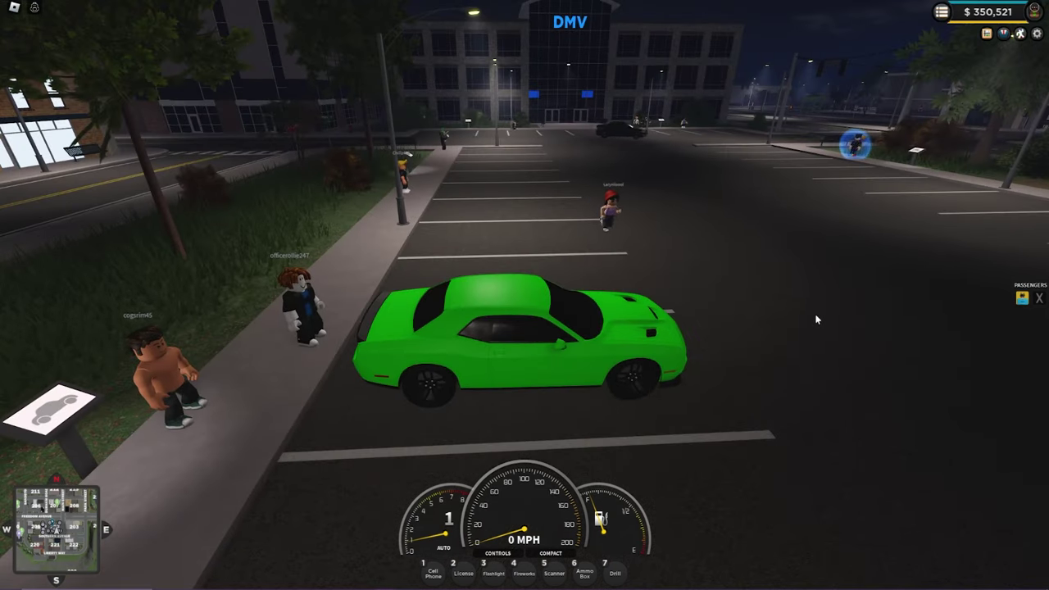
- Test the wheel's pedals by driving the green car across the parking bays and reversing it
key(w)
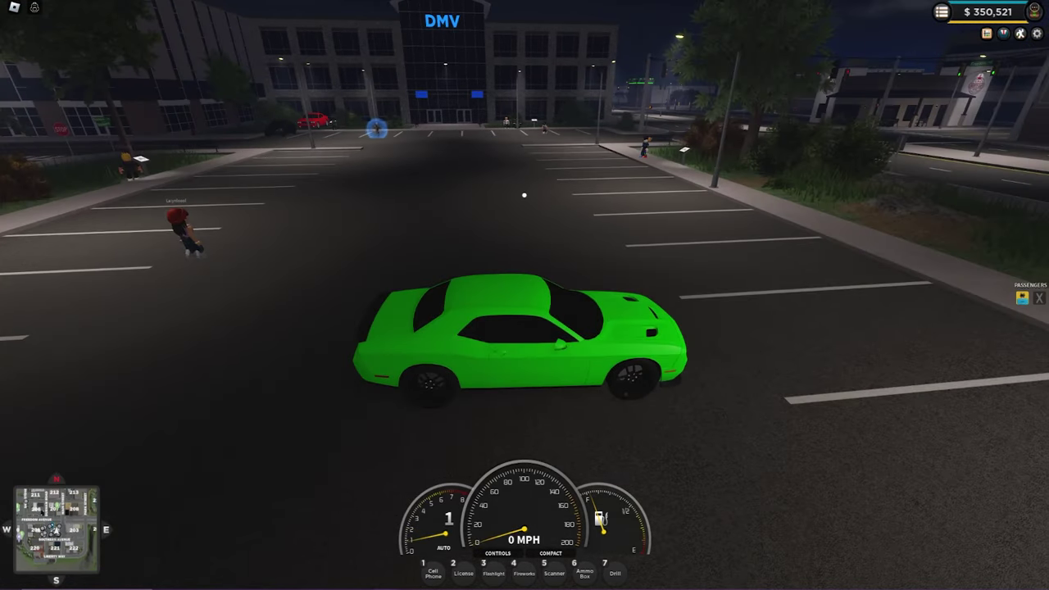
key(w)
key(s)
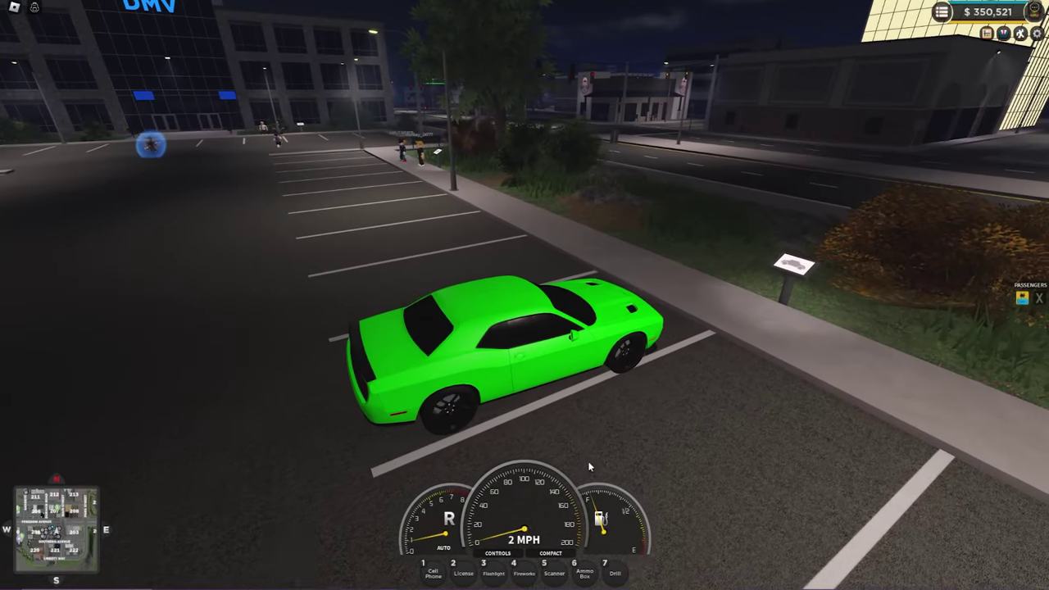
key(s)
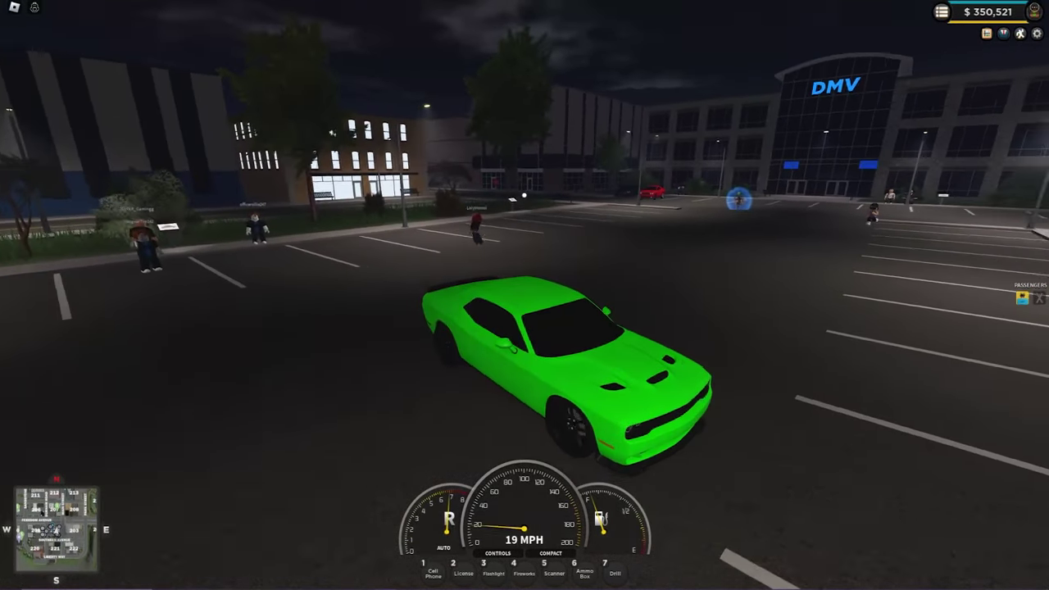
- Drive the green car forward and steer it right through the parking lot to the crossing facing the Car Dealership
key(w)
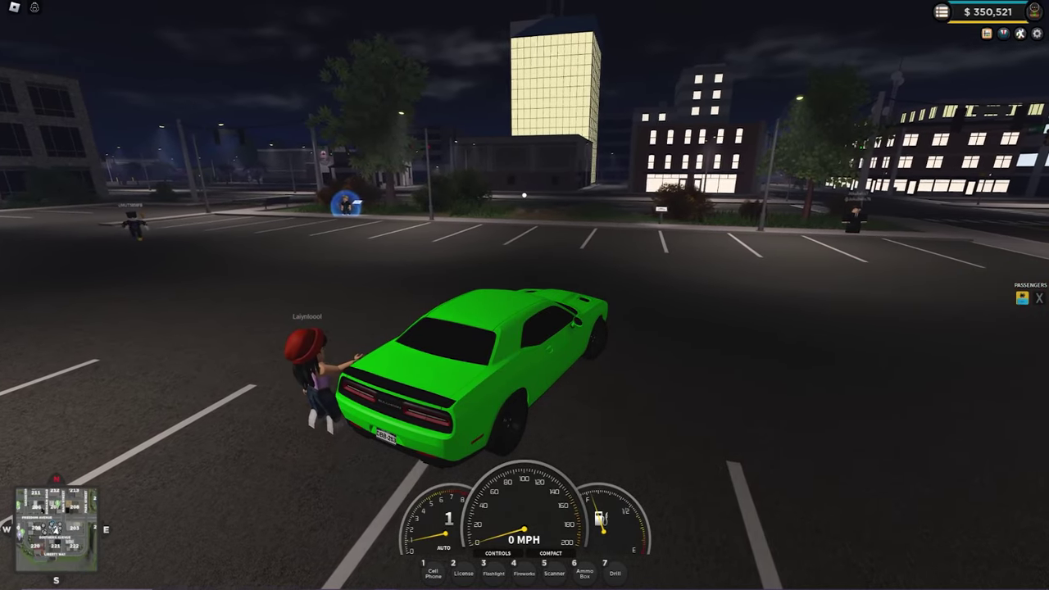
key(w)
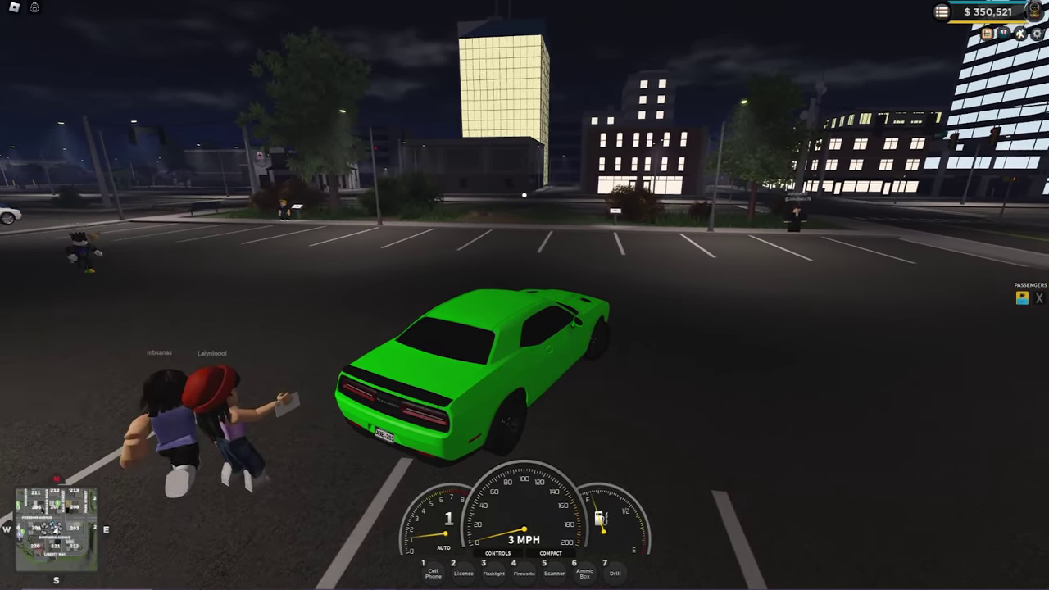
key(w)
key(d)
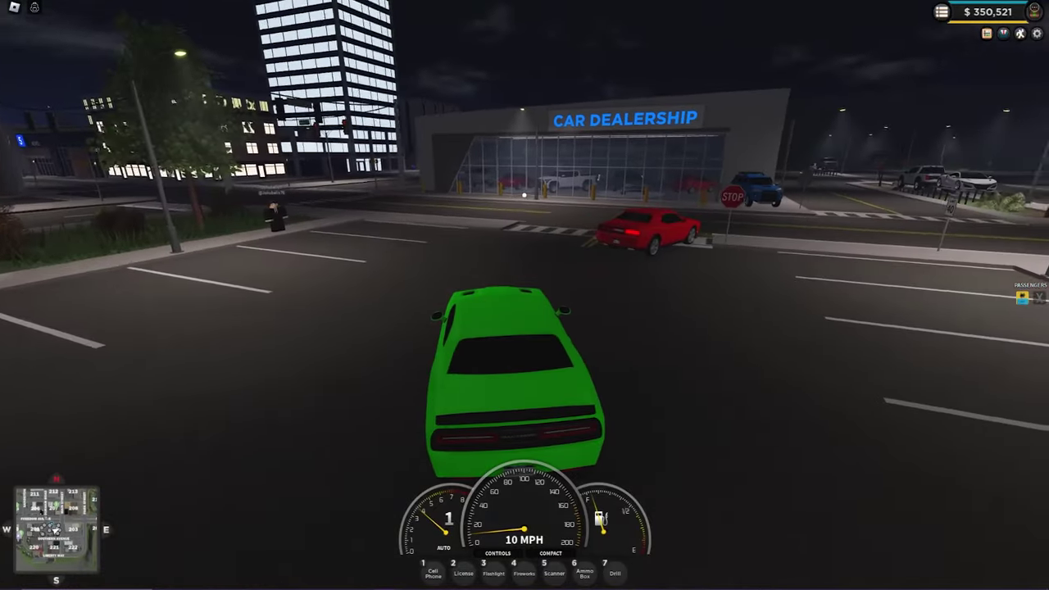
key(w)
key(d)
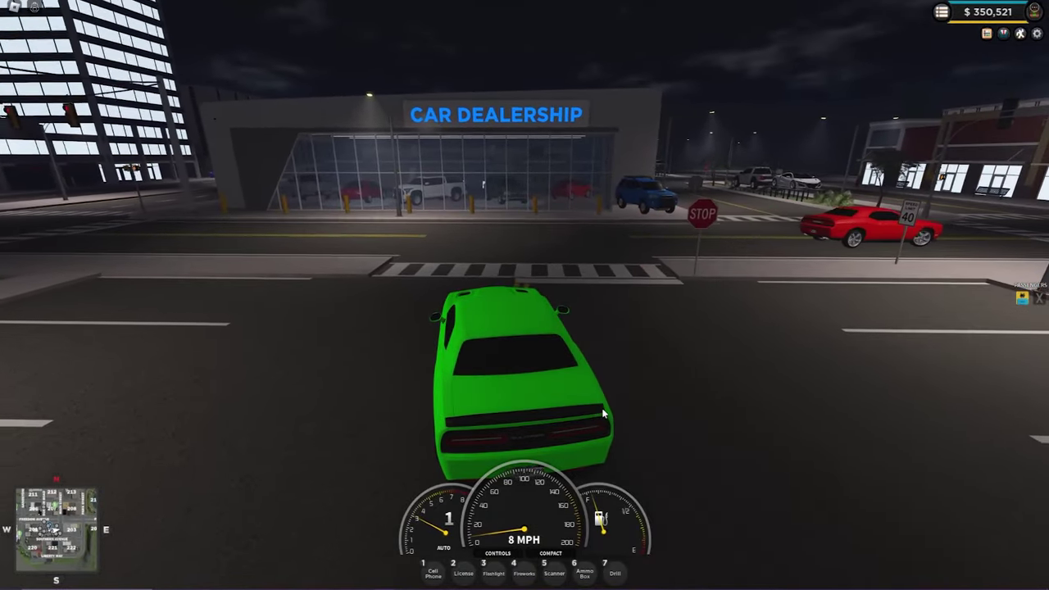
- Bring the green car to a stop at the crosswalk facing the Car Dealership
key(s)
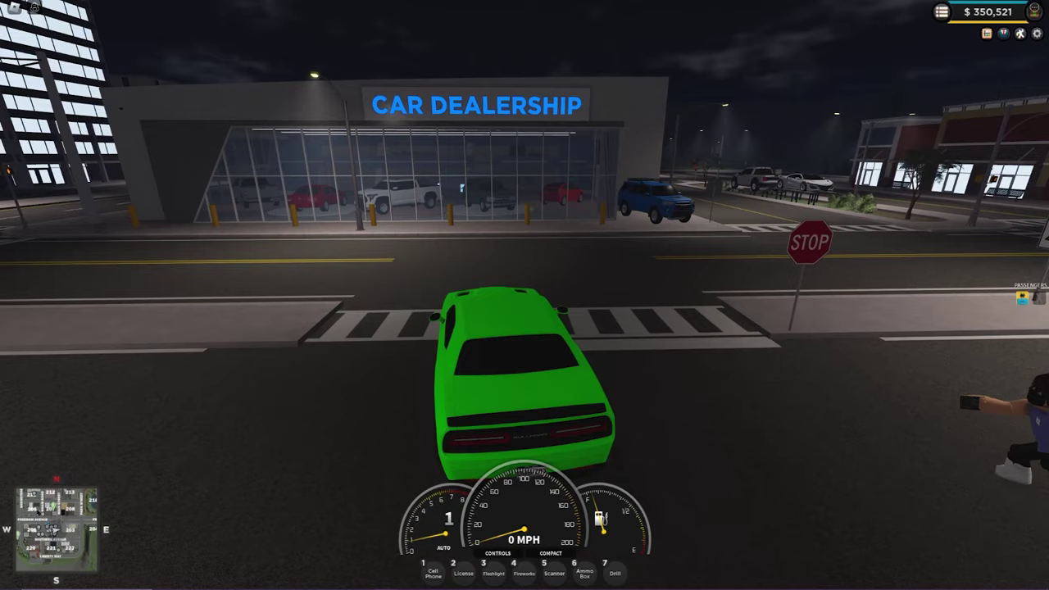
key(w)
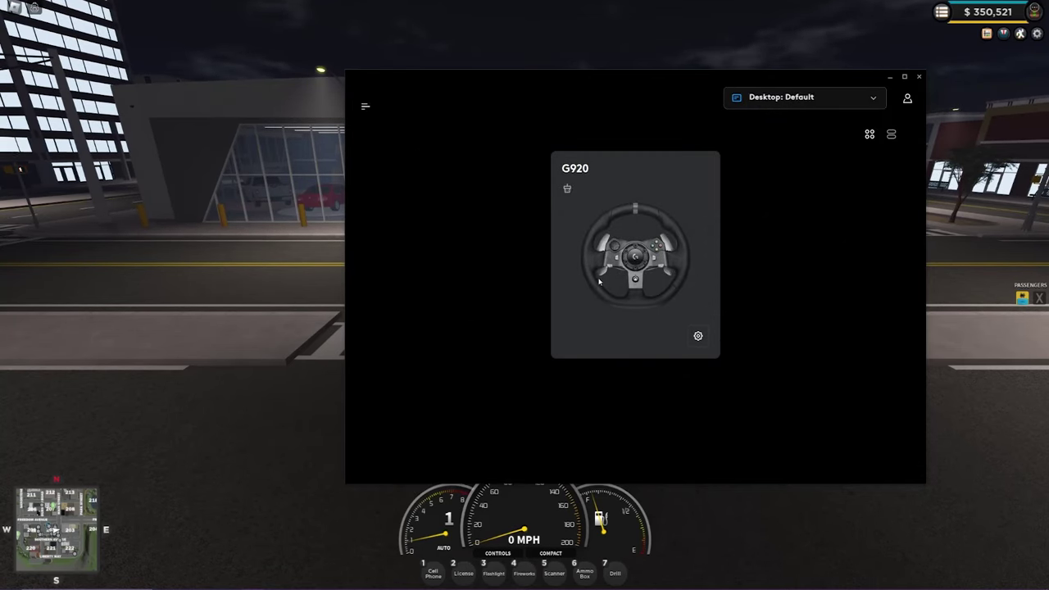
- In Logitech G HUB, set the G920's centering spring strength to 5 and operating range to 350, then return to Roblox
click(628, 265)
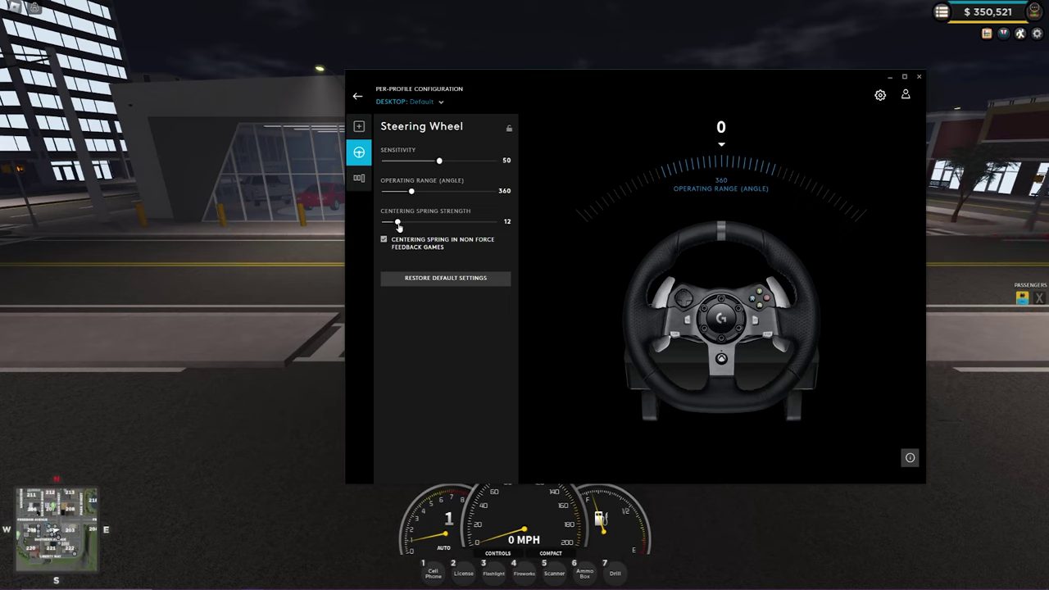
drag(400, 225, 391, 224)
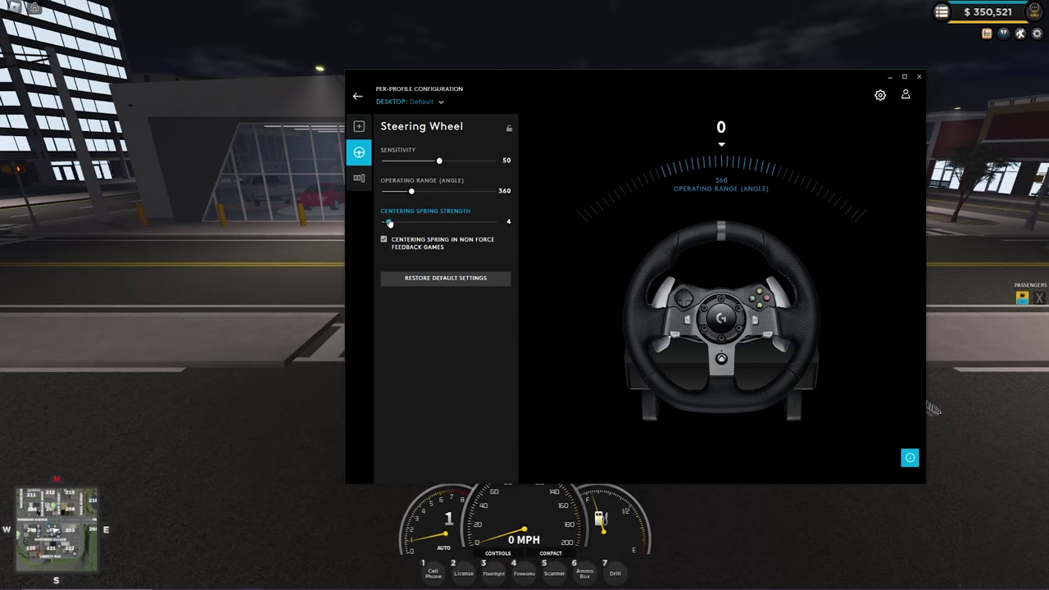
drag(389, 223, 391, 223)
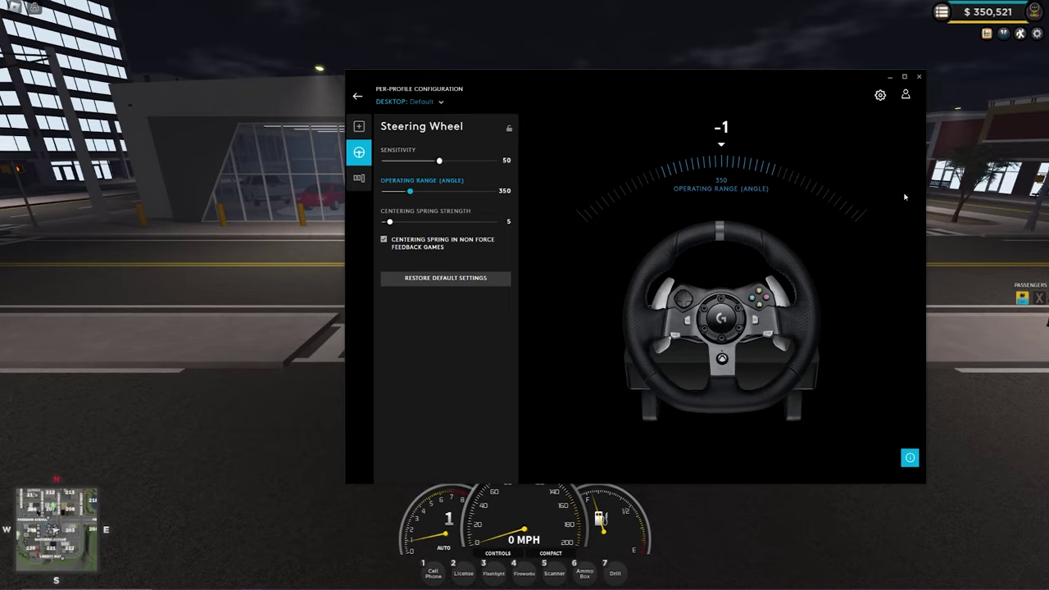
click(994, 226)
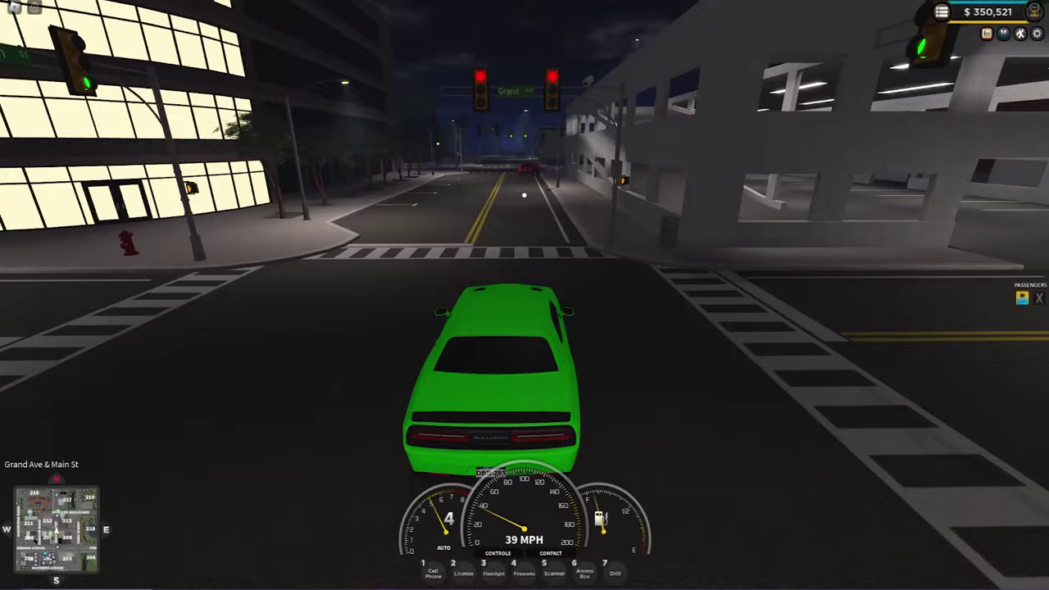
- Drive the green car up Main Street through the Grand Ave intersection and turn it onto Orchard Boulevard
key(s)
key(a)
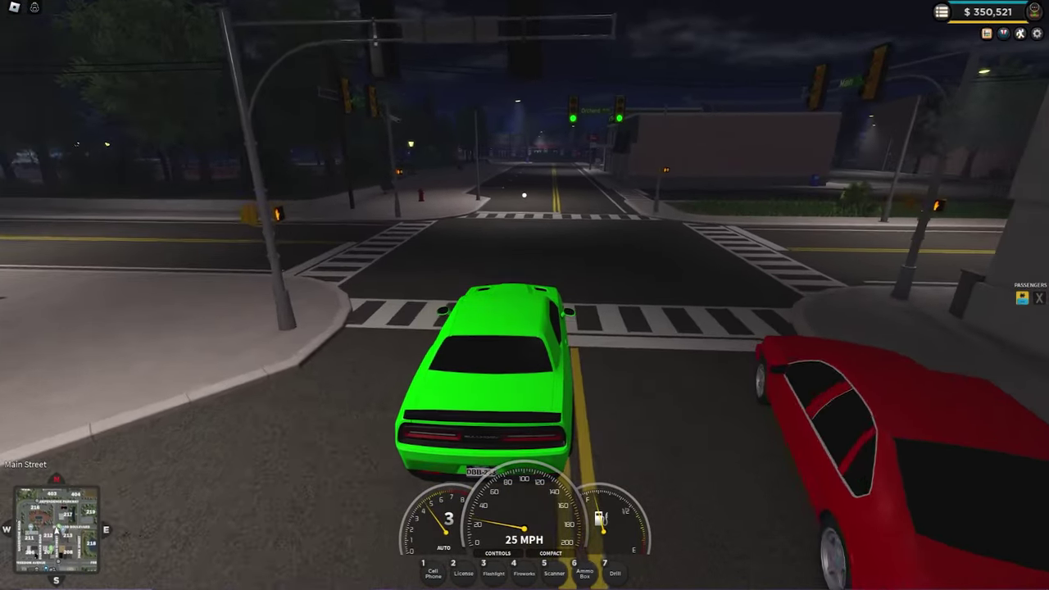
key(a)
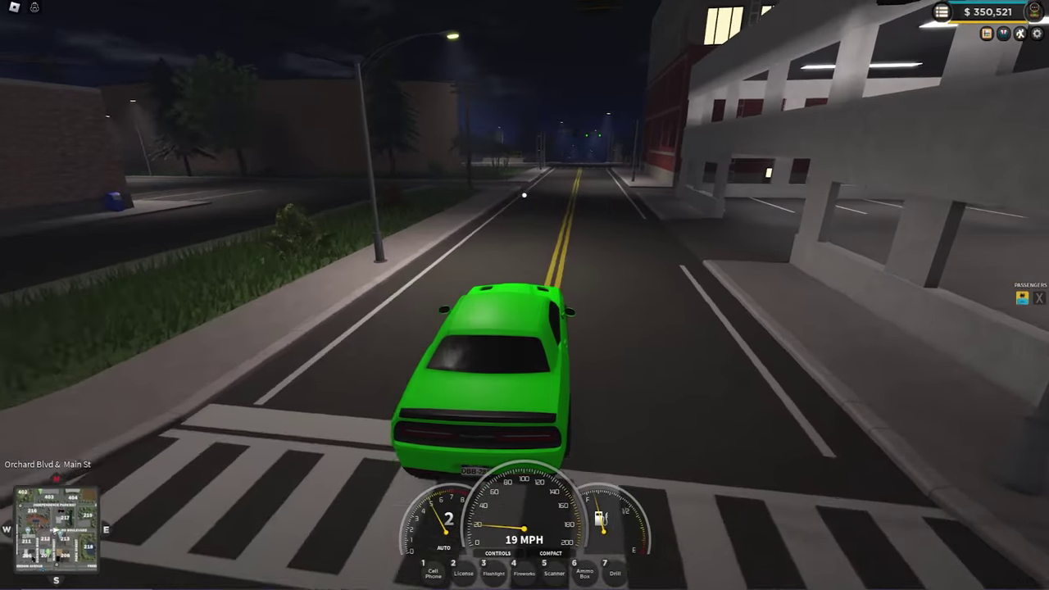
- Drive along Orchard Boulevard past the parking garage and steer the car left toward the side street opposite the brick building
key(w)
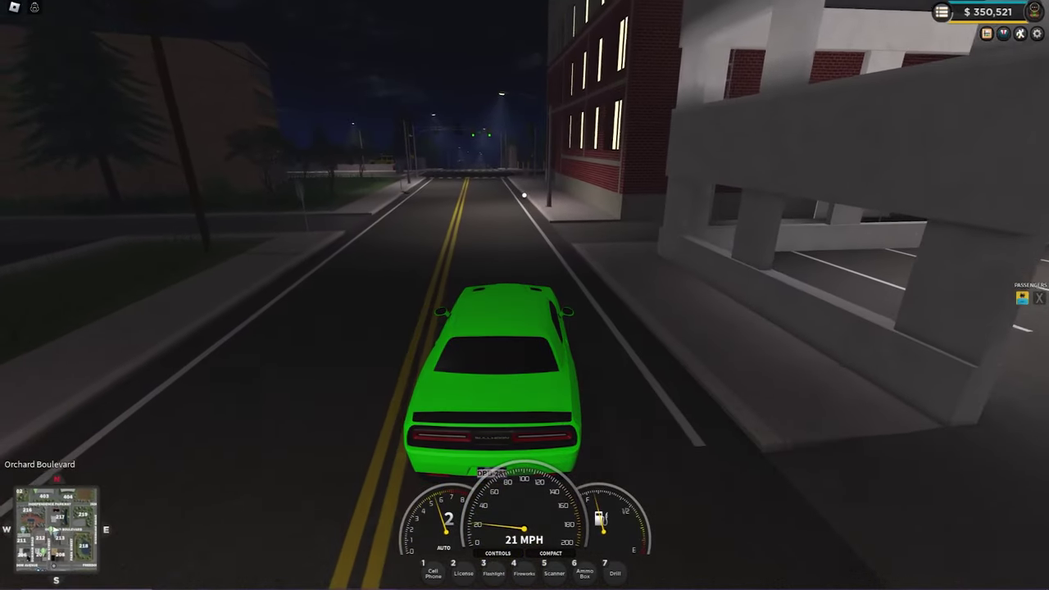
key(a)
key(a)
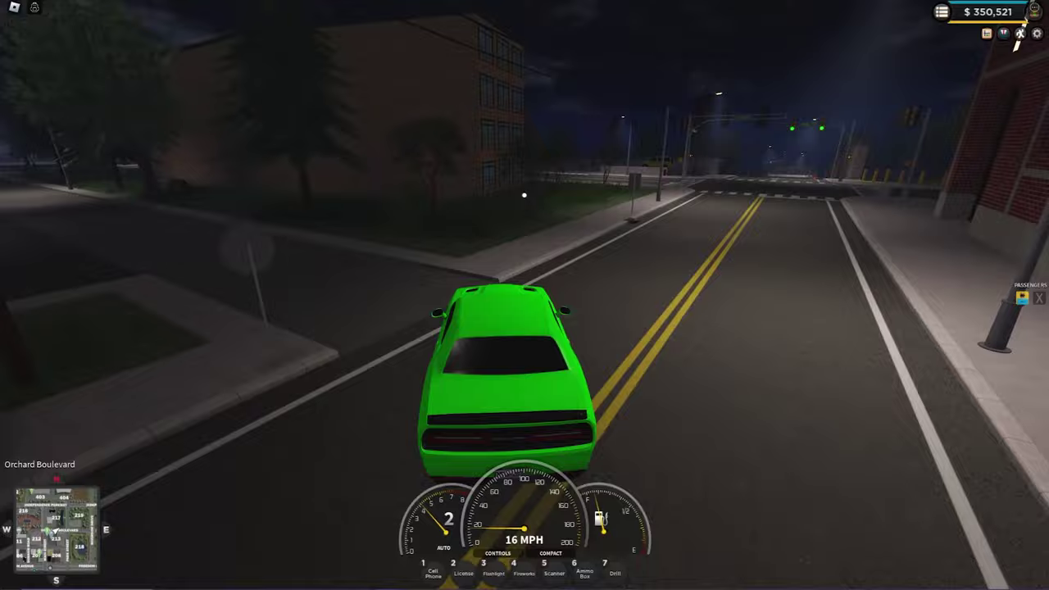